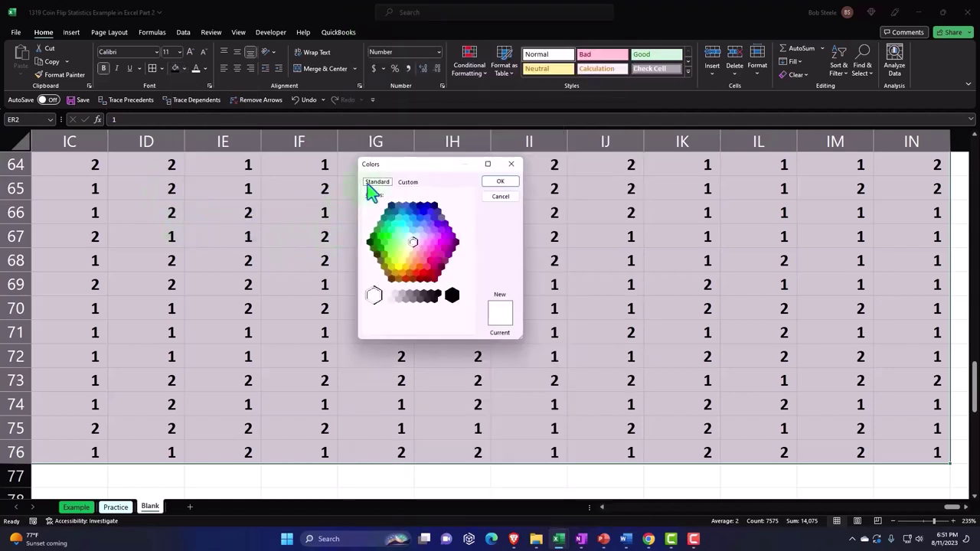
Step: Fill the coin-flip table light cyan and select the Test columns from ES onward for narrowing
click(410, 236)
click(500, 182)
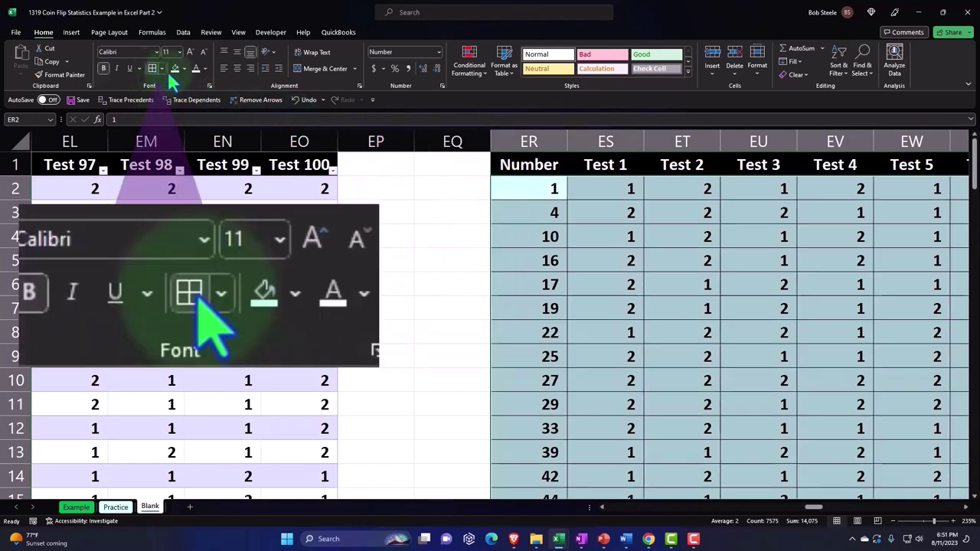
drag(606, 143, 892, 148)
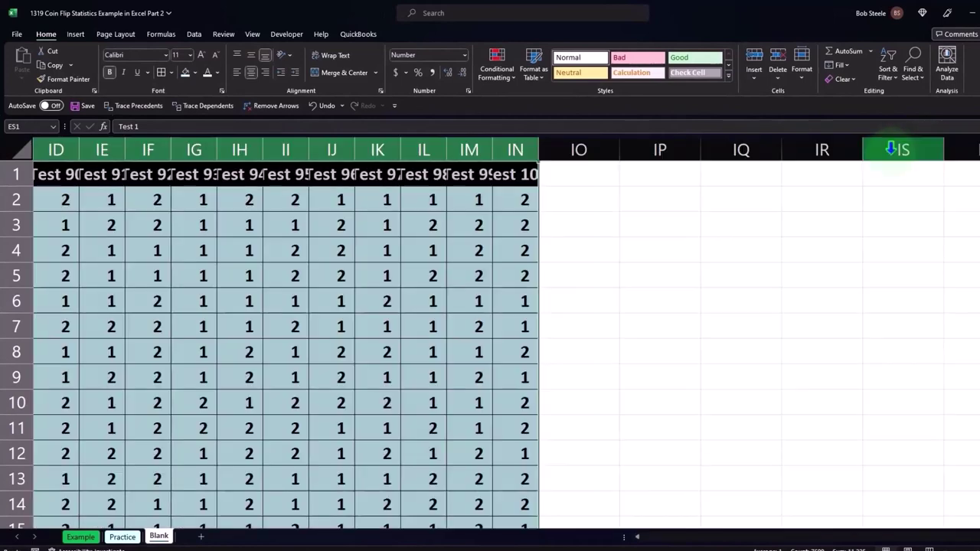
Step: Apply Wrap Text to the row-1 Test headers so each shows on two lines
click(719, 247)
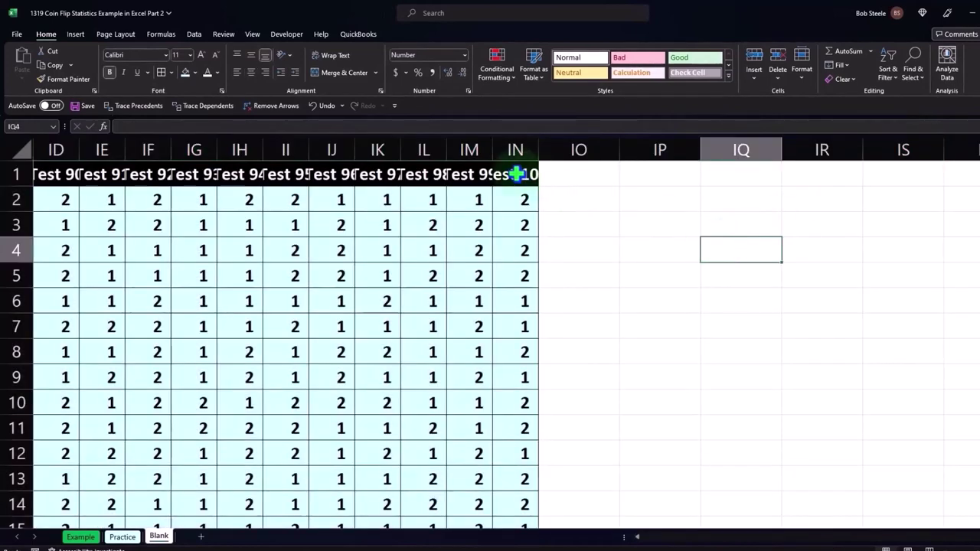
drag(517, 175, 125, 173)
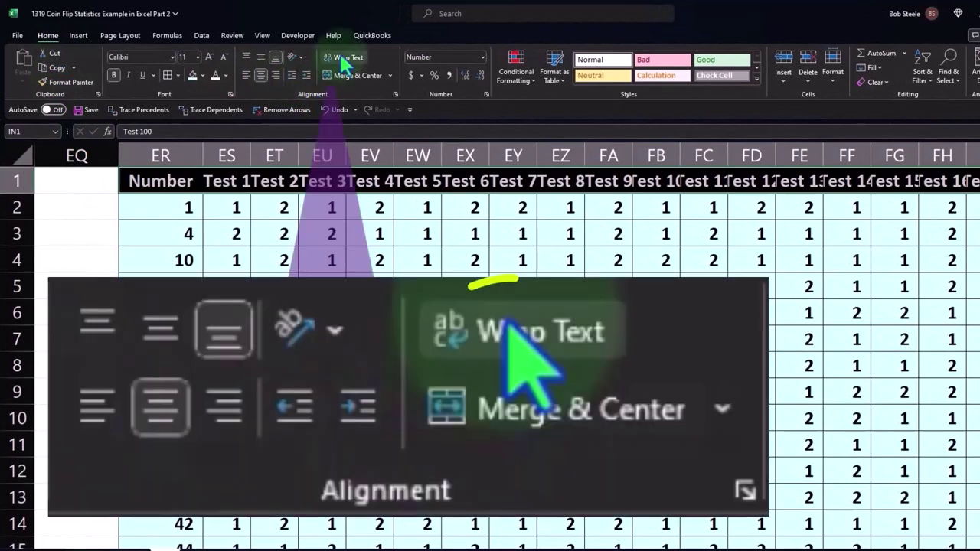
click(343, 62)
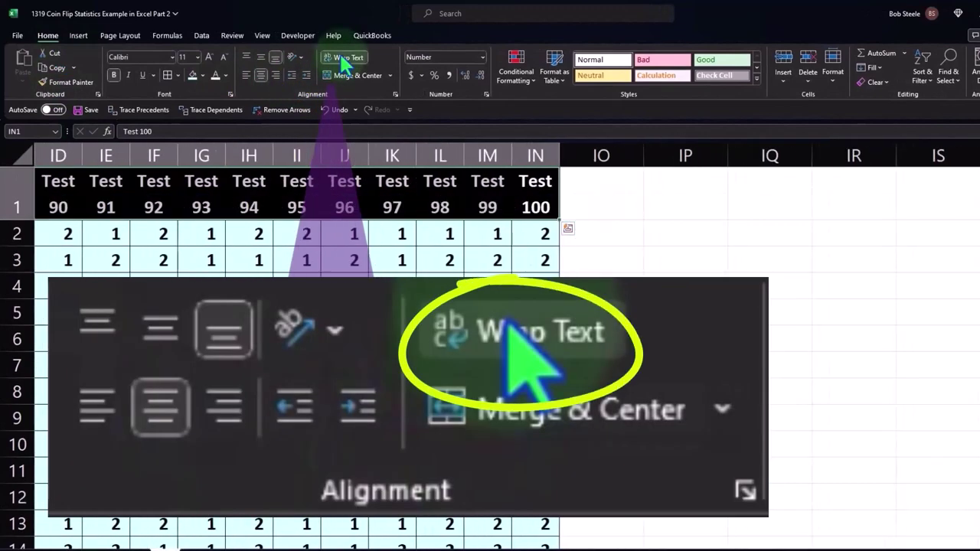
click(679, 391)
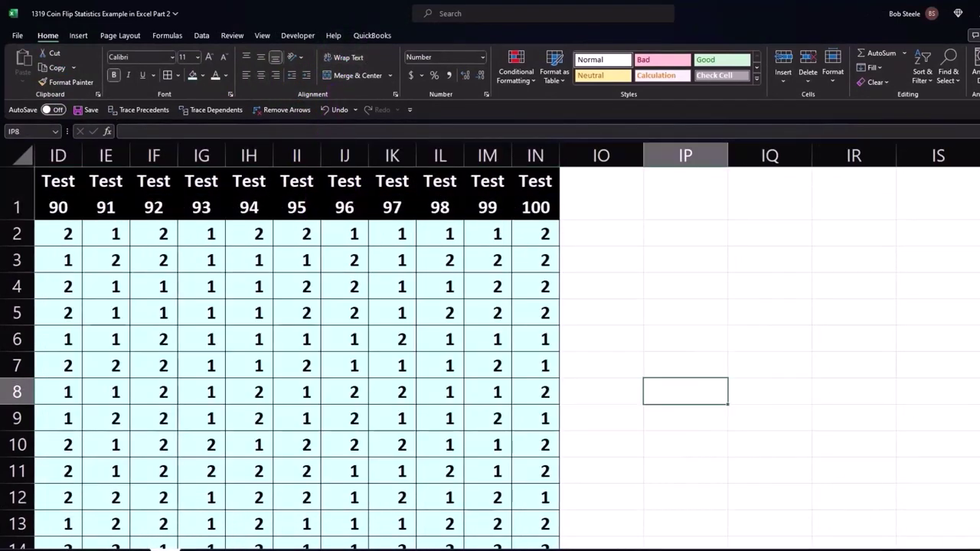
scroll(491, 345, left, 20)
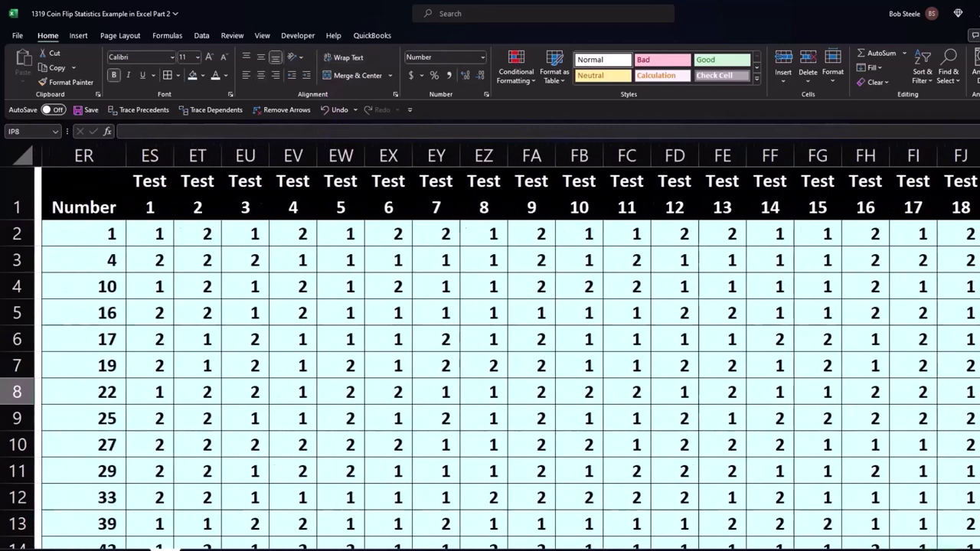
scroll(490, 345, right, 3)
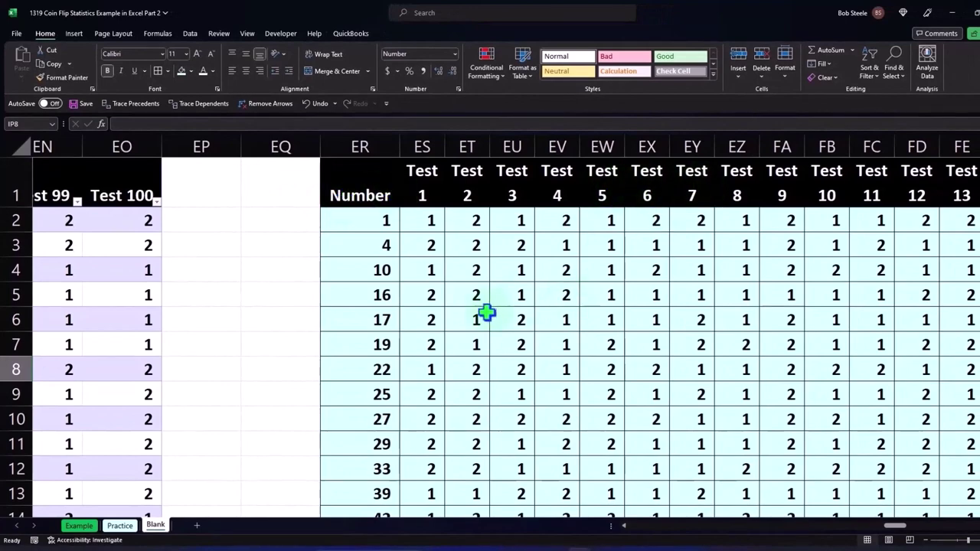
Step: Enter the label 'Heads' in cell ER77 below the table
scroll(486, 314, down, 20)
scroll(486, 314, up, 6)
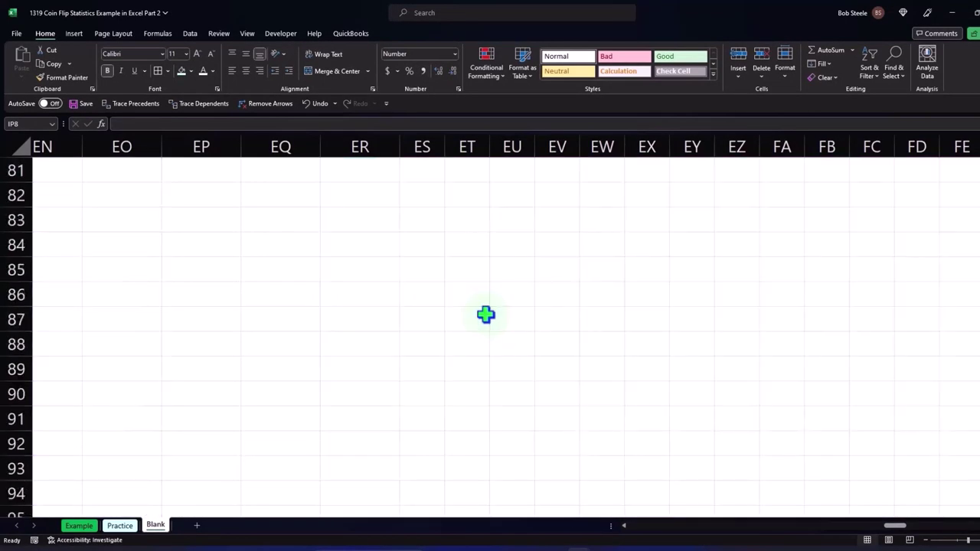
click(347, 438)
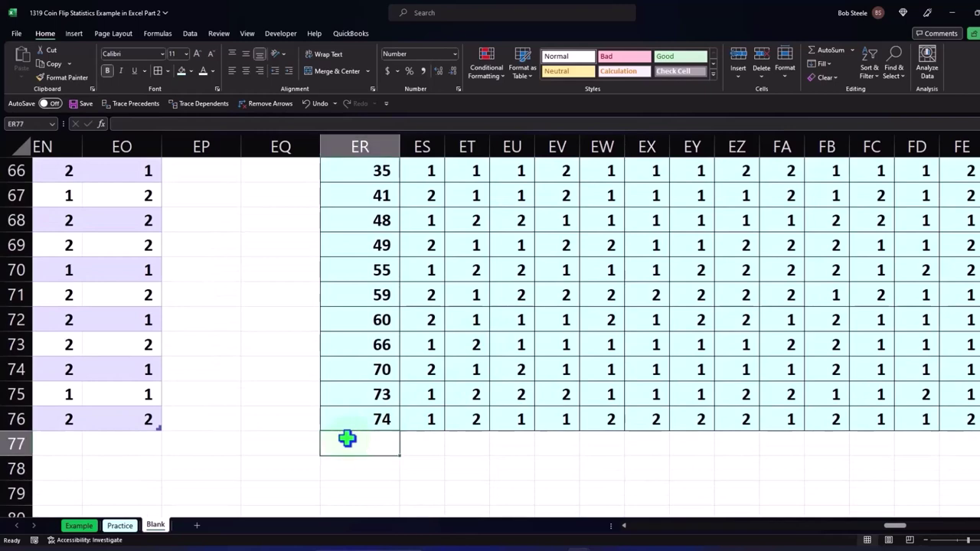
text(Hea)
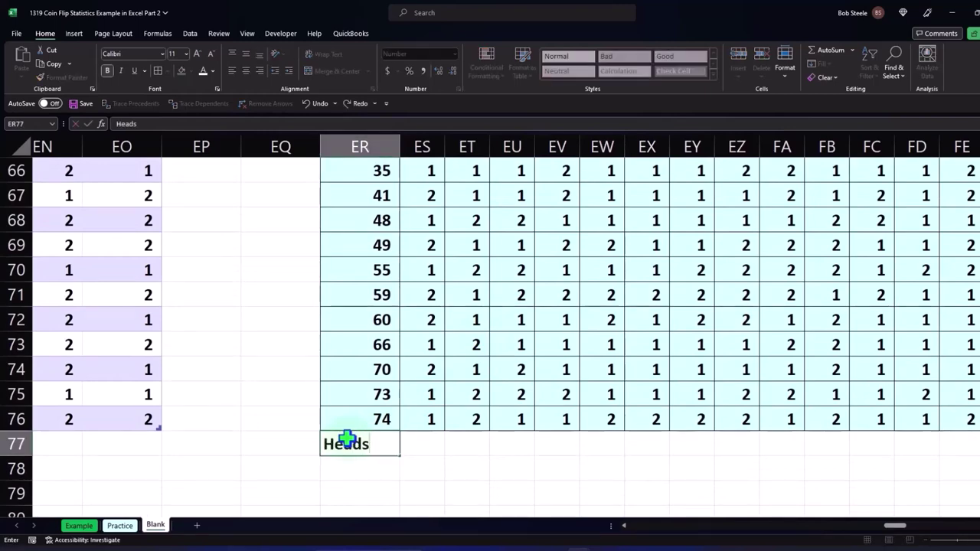
text(ds)
key(Tab)
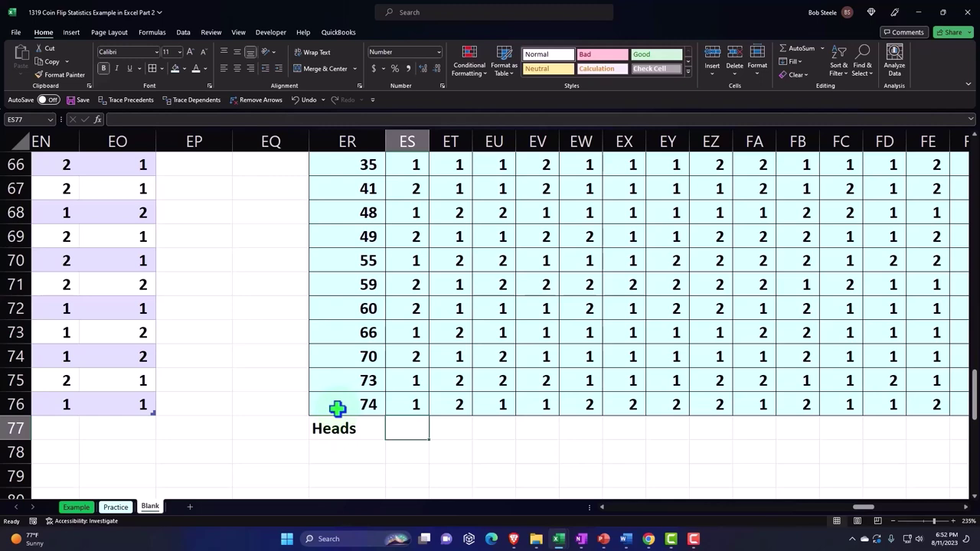
Step: Enter =COUNTIF(ES2:ES76,1) in ES77 to count Test 1 heads
text(=)
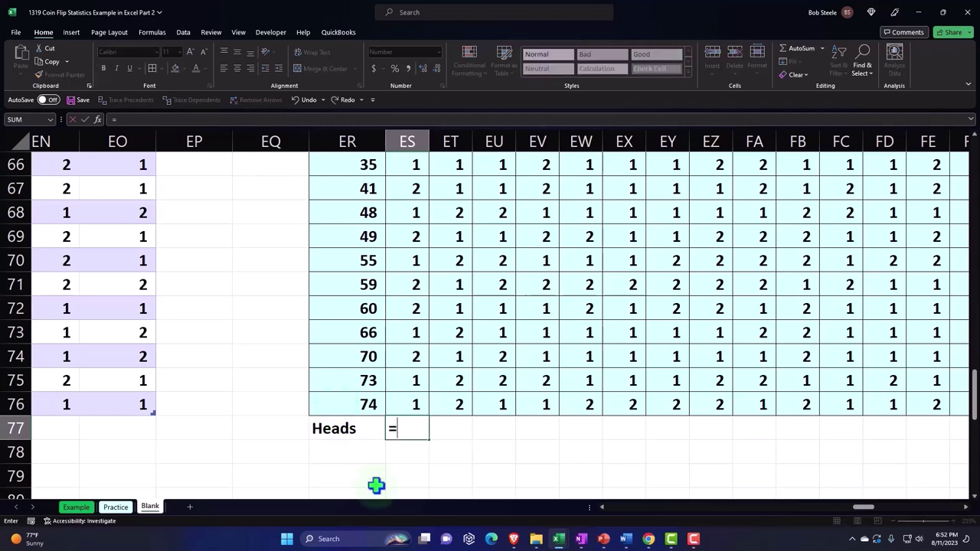
text(countif)
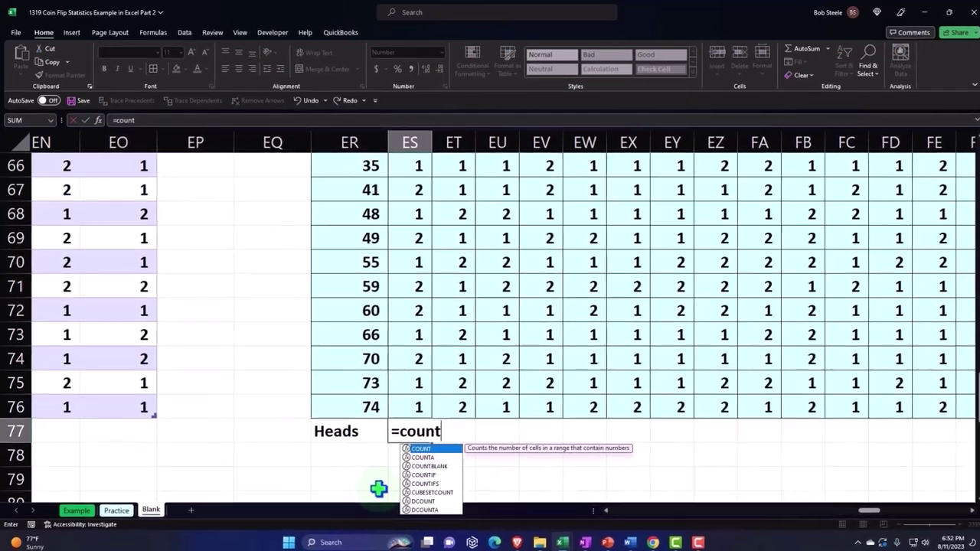
text(()
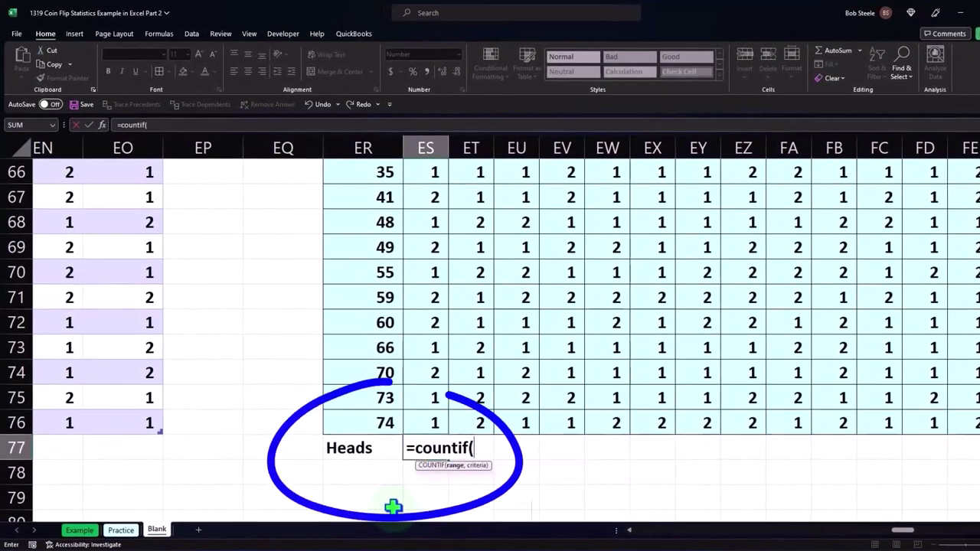
click(419, 422)
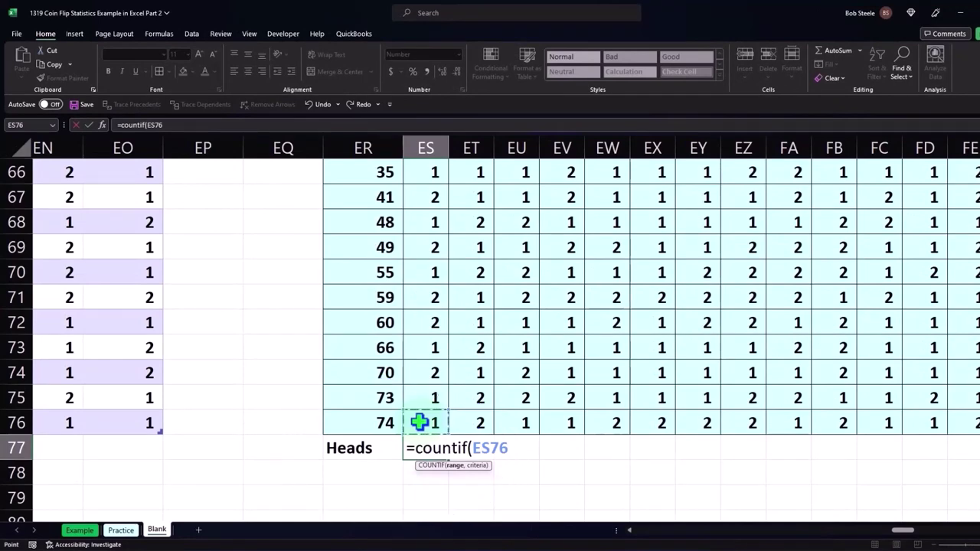
key(ctrl+shift+Up)
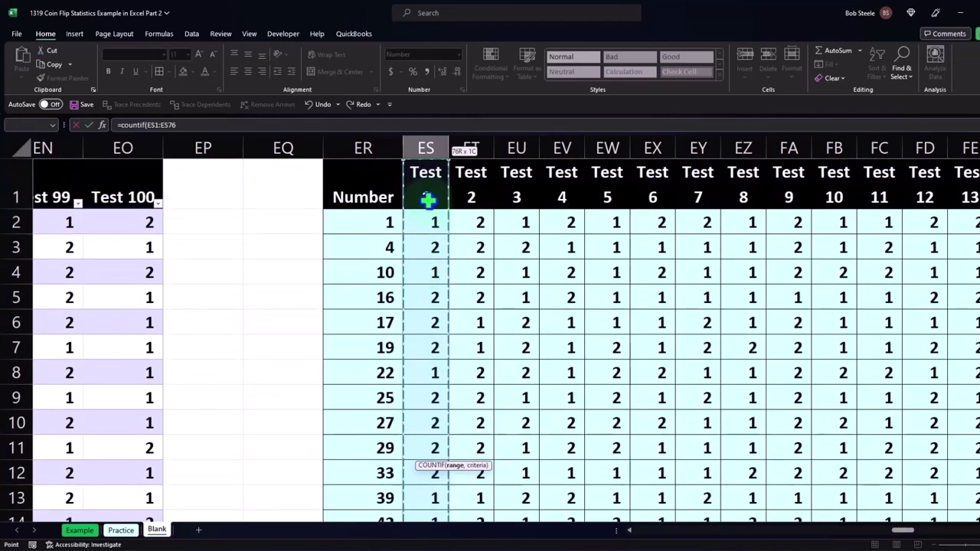
key(shift+Down)
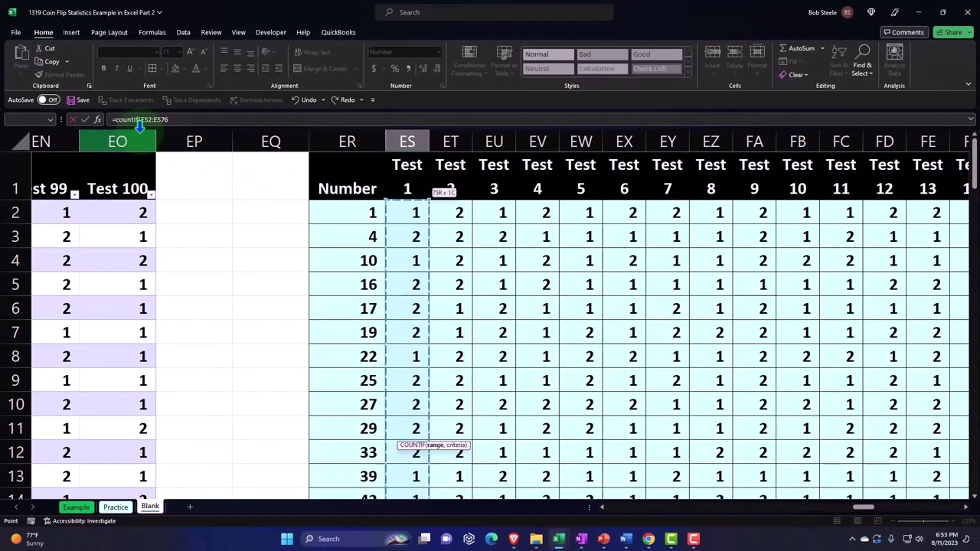
key(Return)
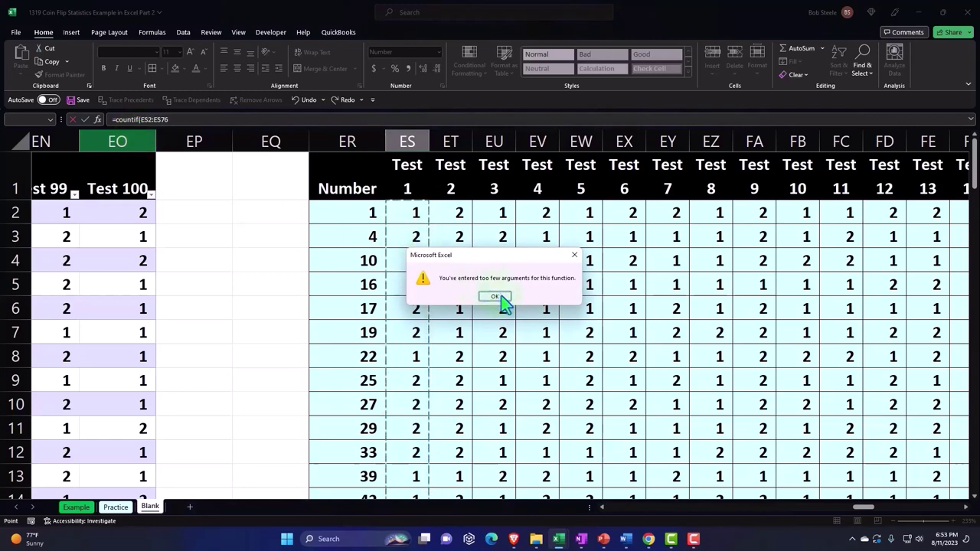
click(574, 255)
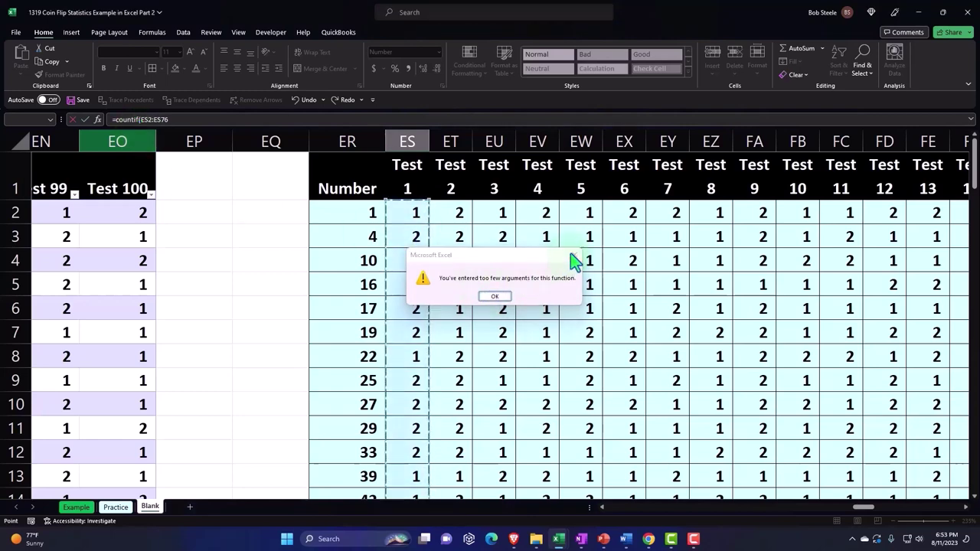
click(184, 119)
text(,)
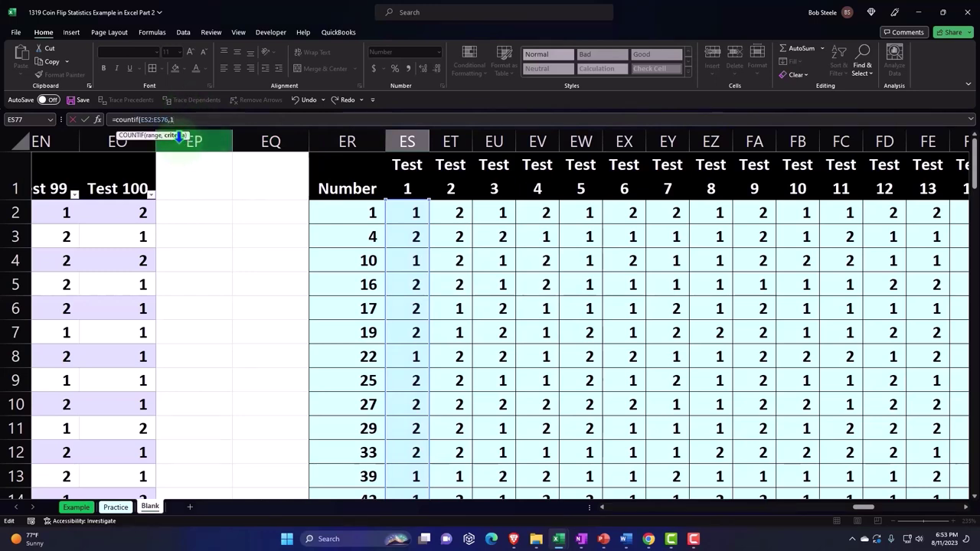
text(1)
key(Return)
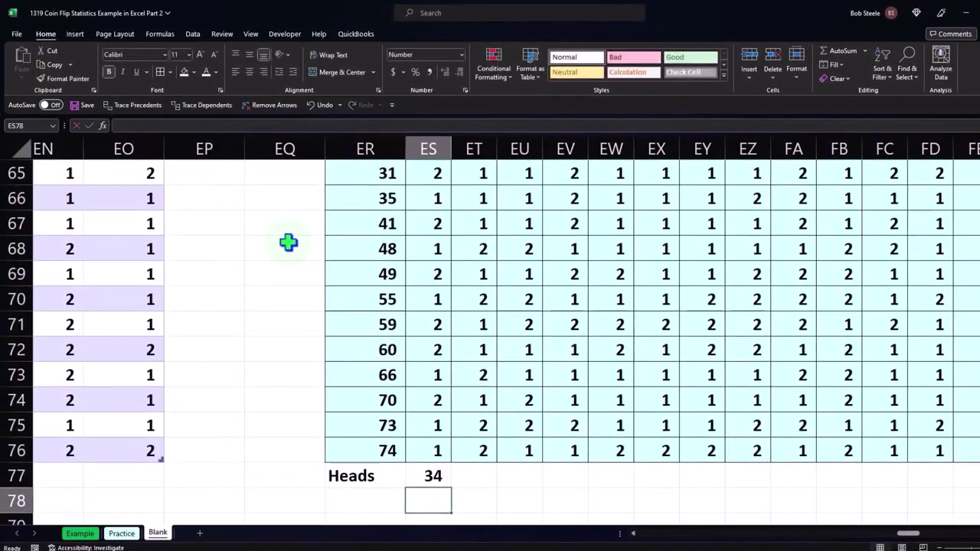
Step: Review the ES77 formula's range and criterion, confirming it returns 34 heads
scroll(287, 240, down, 2)
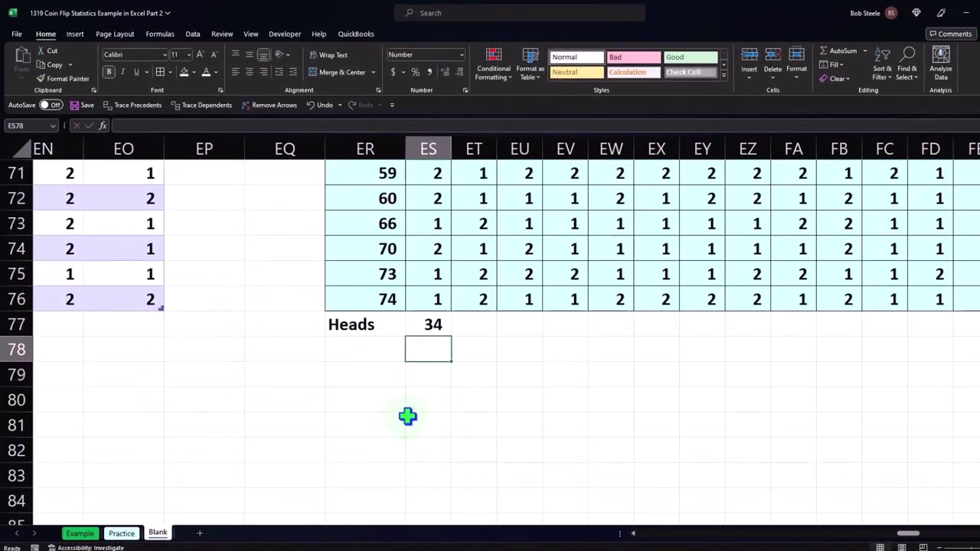
double_click(427, 324)
click(491, 325)
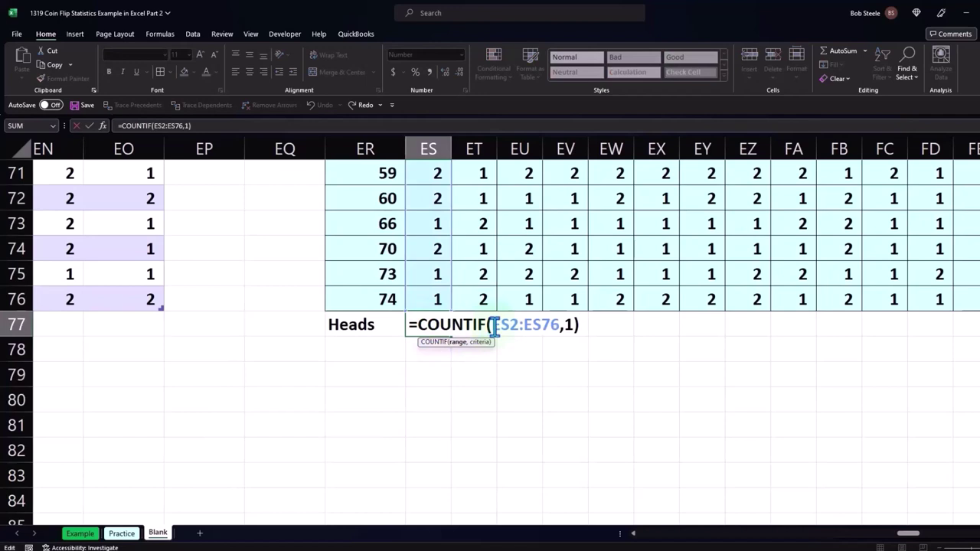
click(565, 328)
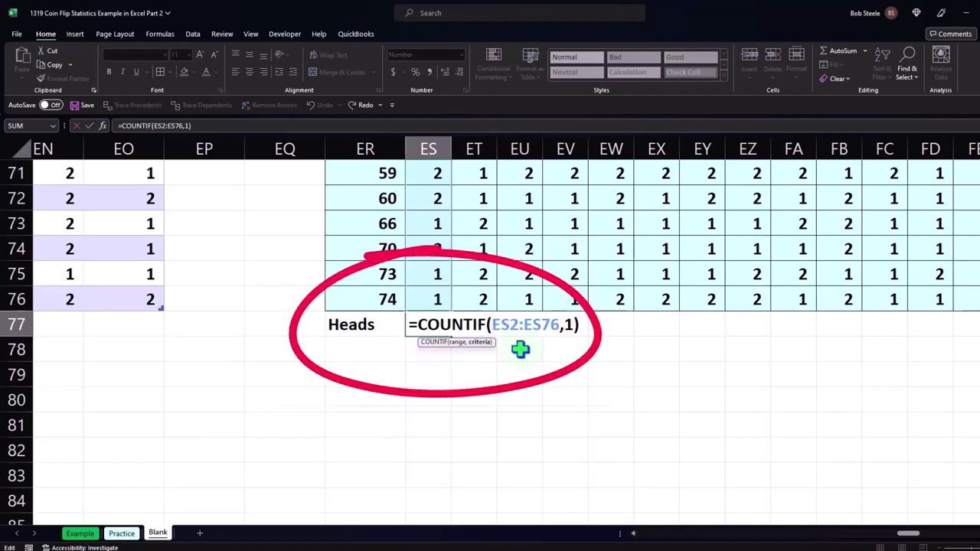
key(Return)
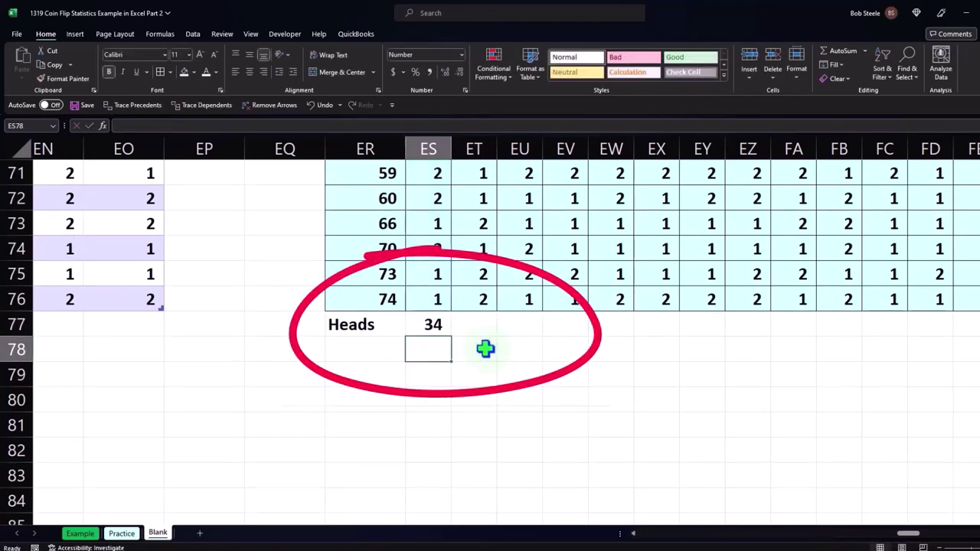
Step: Type the label 'Tails' in cell ER78
key(Left)
text(Tails)
key(Right)
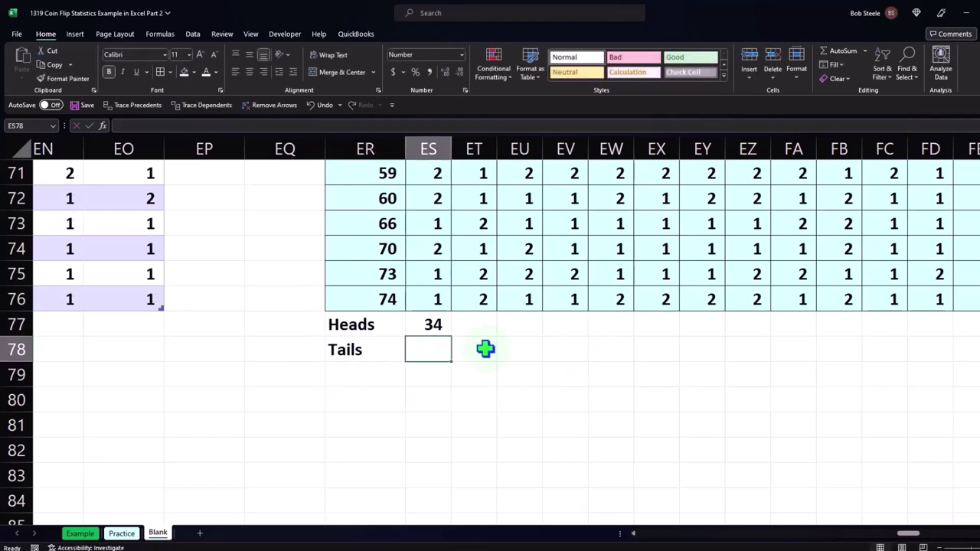
Step: Enter =COUNTIF(ES2:ES76,2) in ES78, giving 41 tails, and reopen it for review
text(=count)
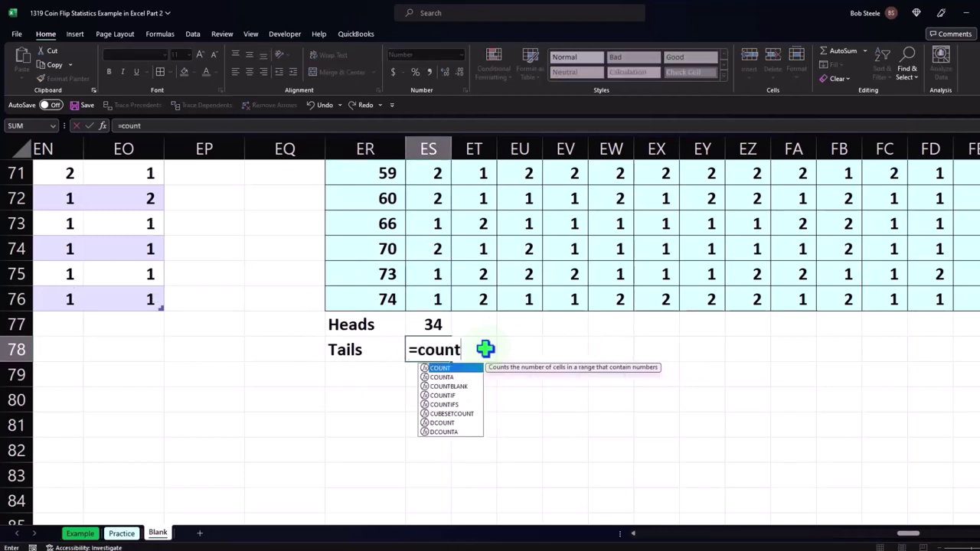
text(if)
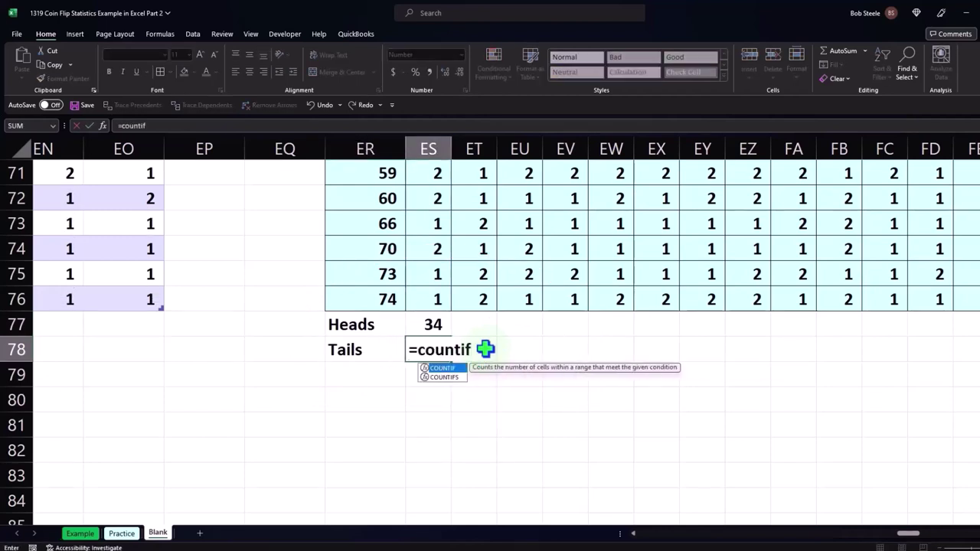
text(()
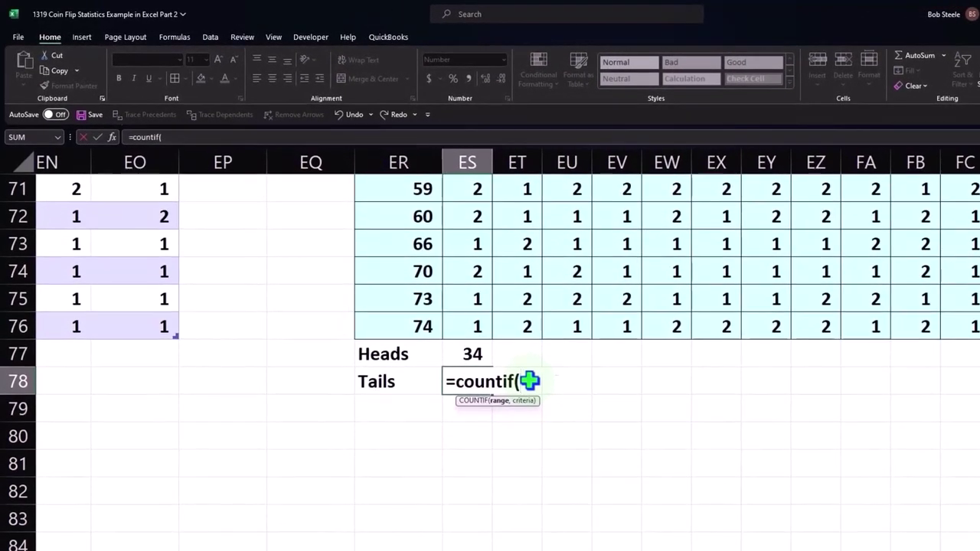
key(Up)
key(Up)
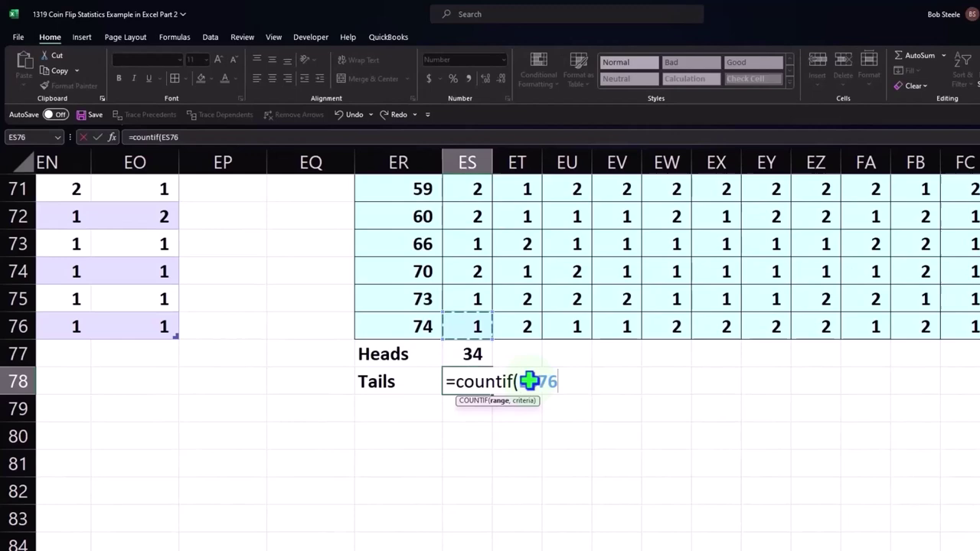
key(ctrl+shift+Up)
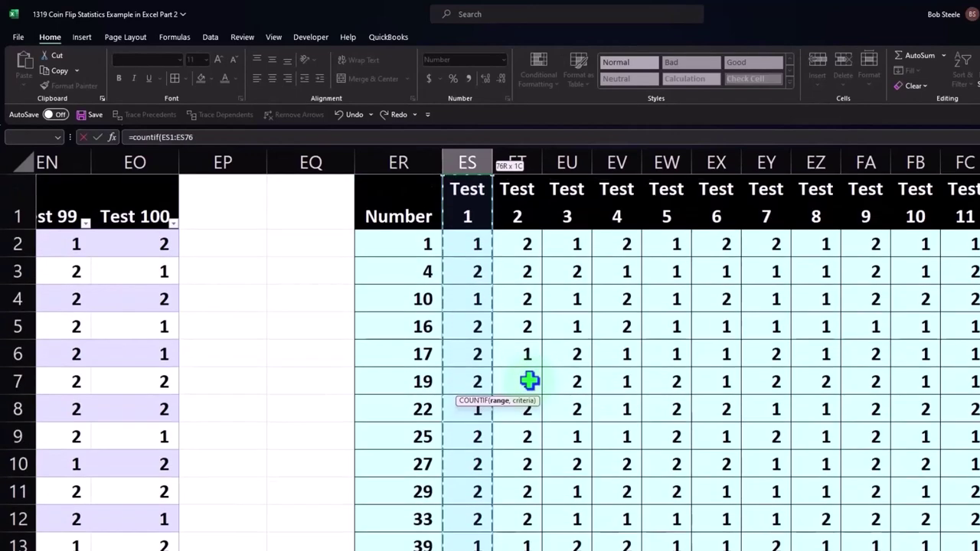
key(shift+Down)
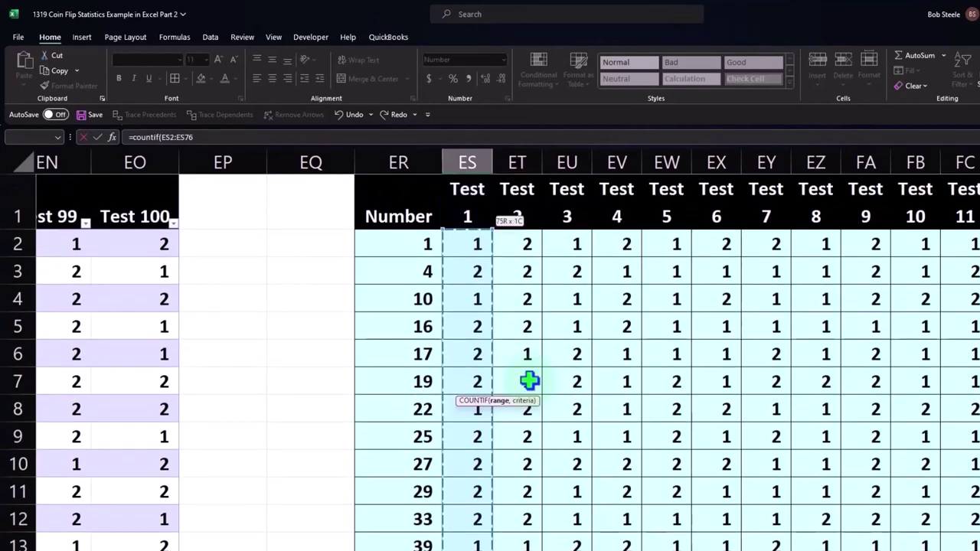
click(201, 138)
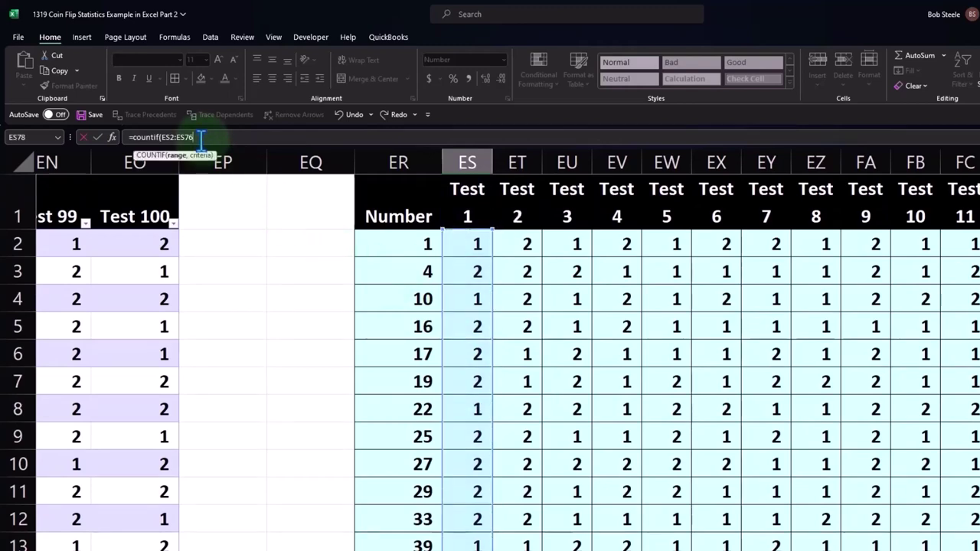
text(,2)
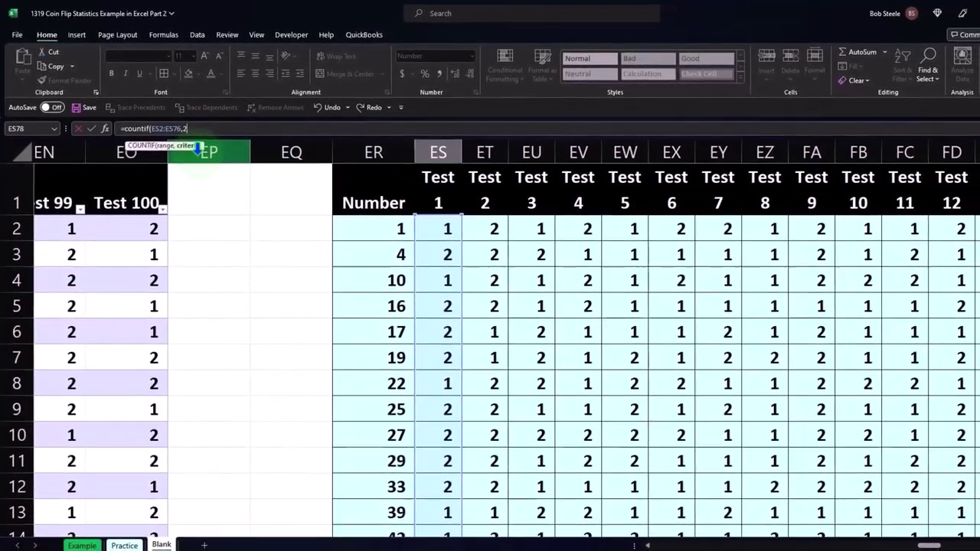
key(Return)
scroll(298, 283, down, 1)
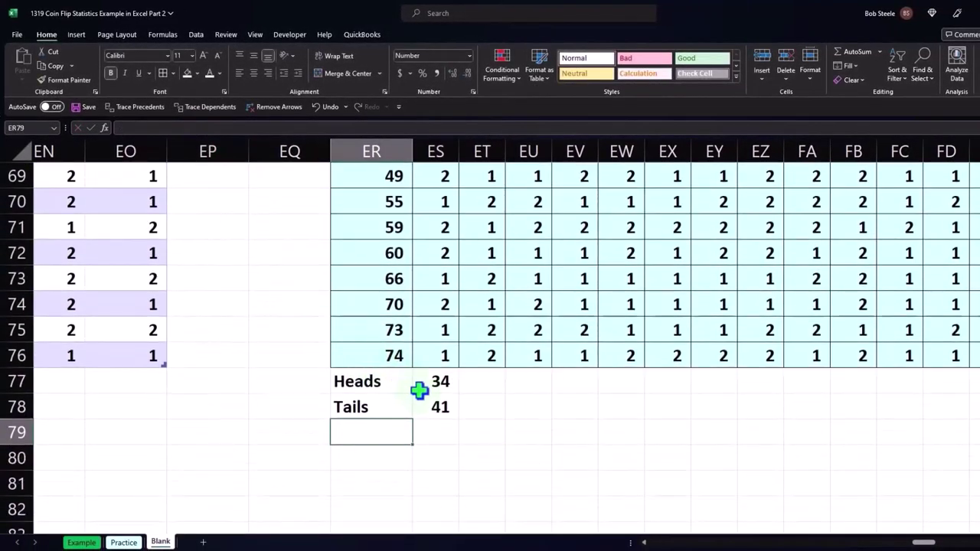
click(429, 407)
double_click(422, 406)
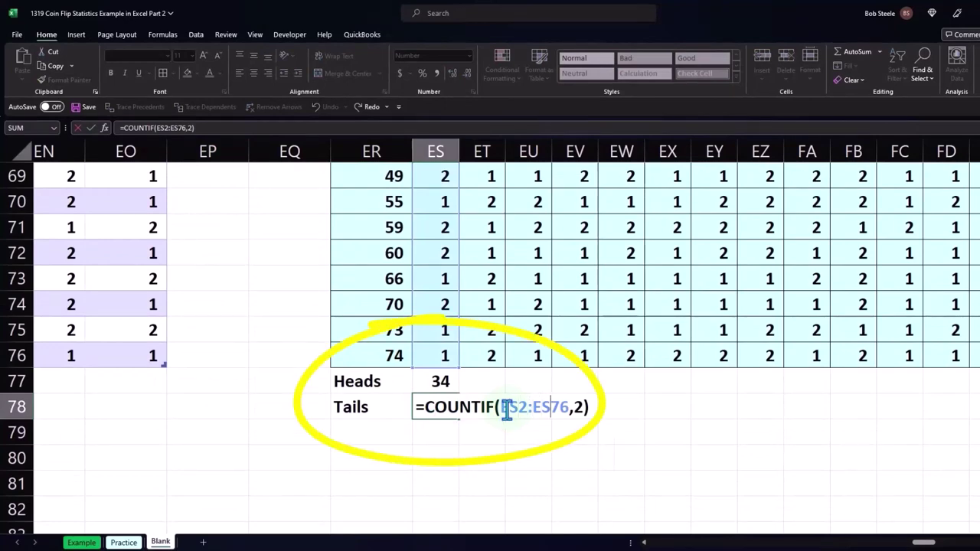
Step: Label row 79 'Total' and enter =SUM(ES77:ES78) in ES79, giving 75 flips
key(Return)
key(Left)
text(To)
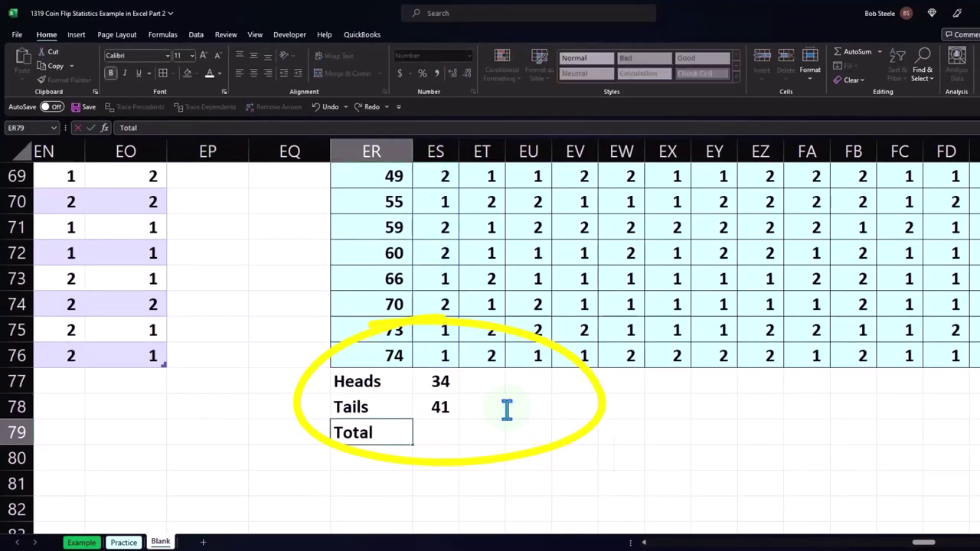
key(Tab)
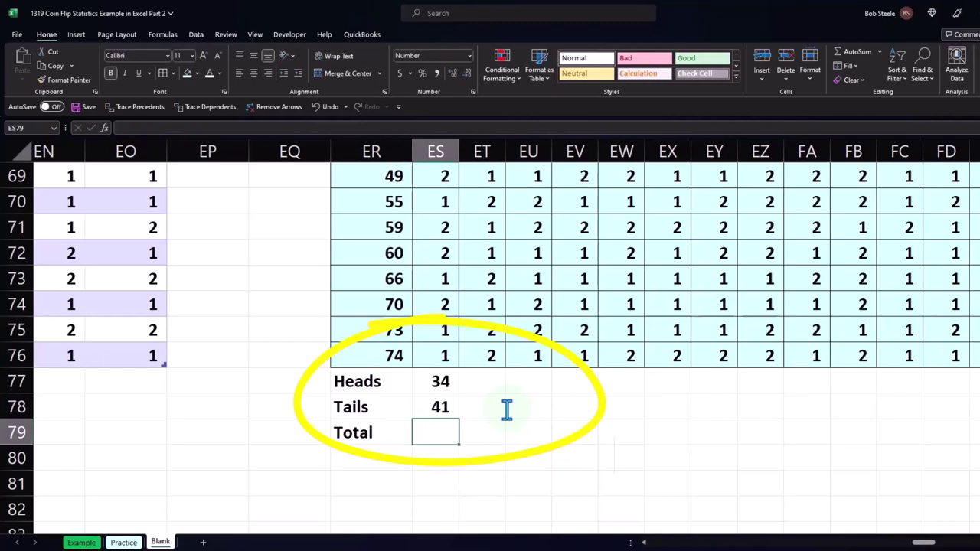
text(=)
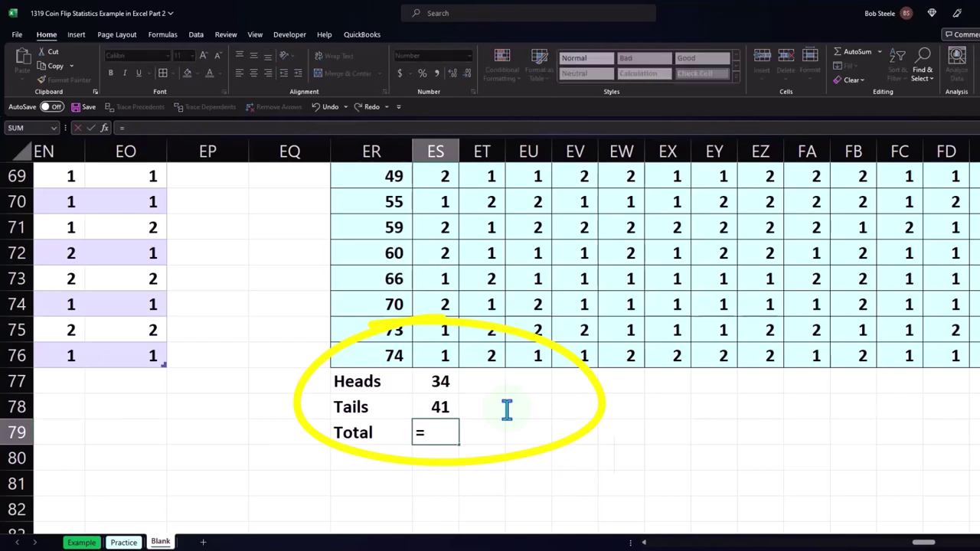
text(sum()
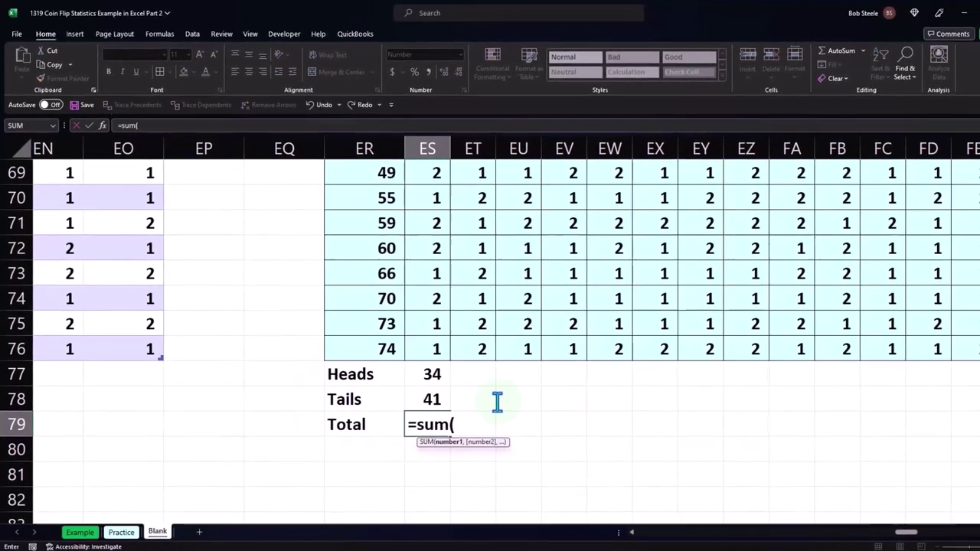
key(Up)
key(shift+Up)
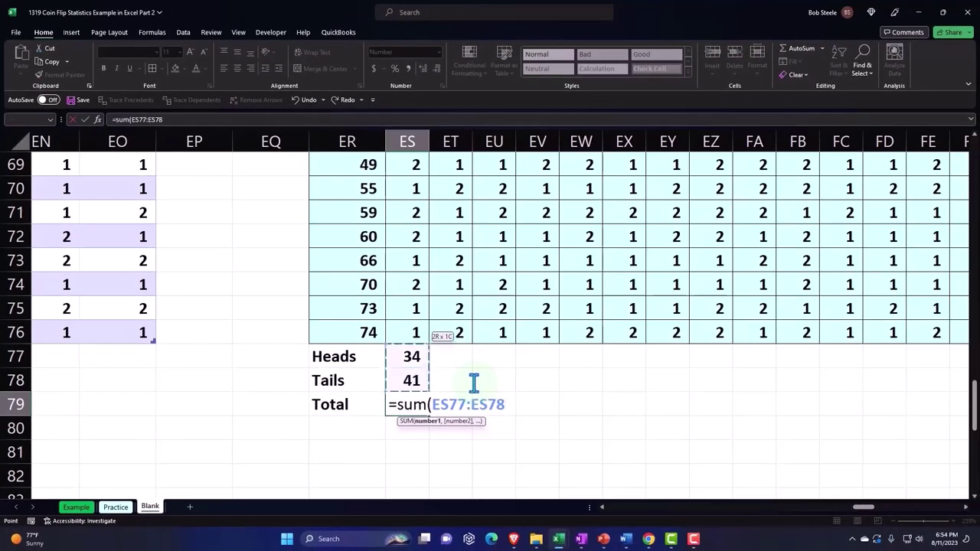
key(Return)
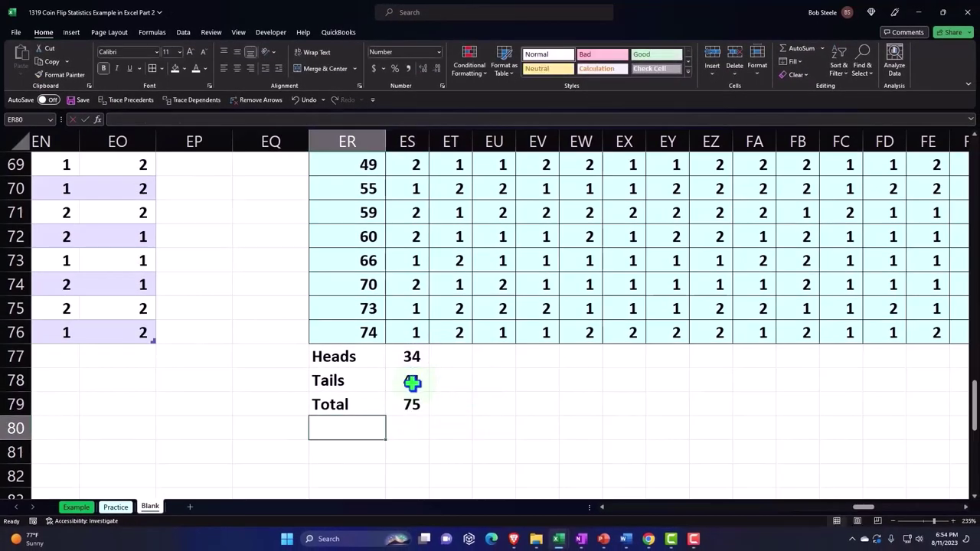
click(412, 383)
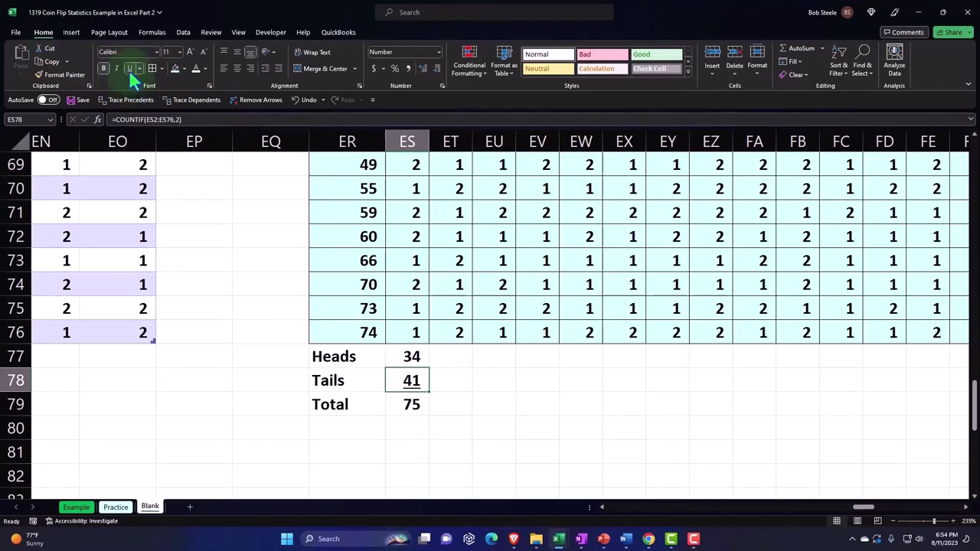
Step: Label row 80 '% Heads' and enter =ES77/ES79 in ES80
key(Down)
key(Down)
key(Left)
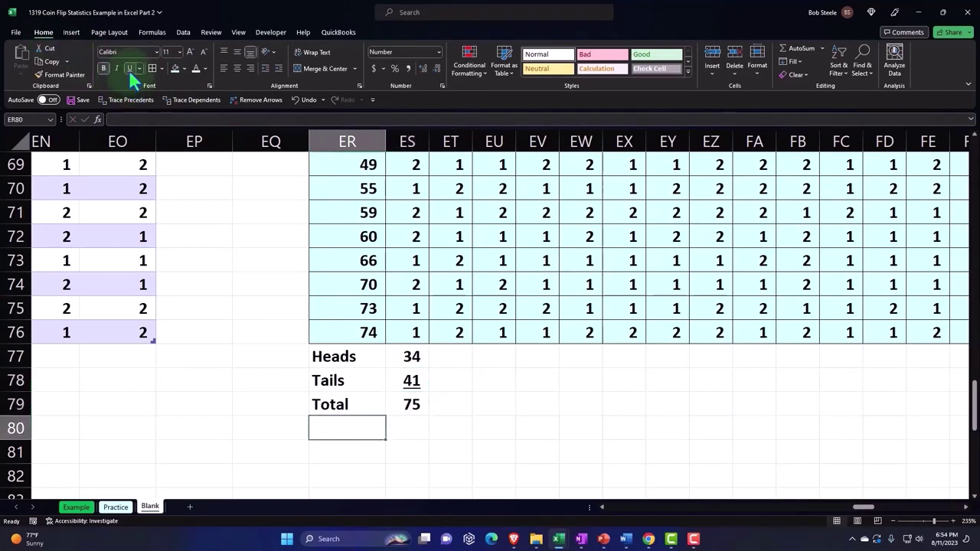
text(% H)
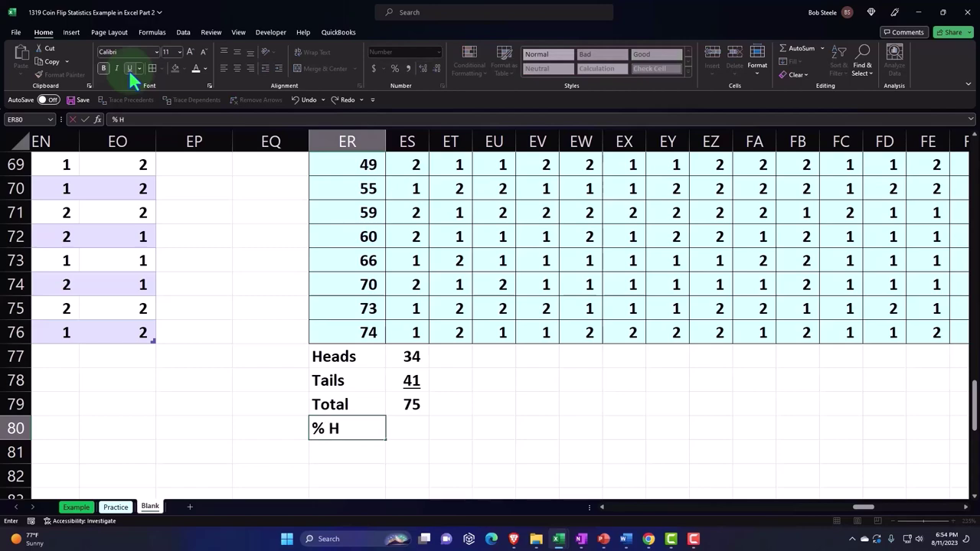
text(eads)
key(Right)
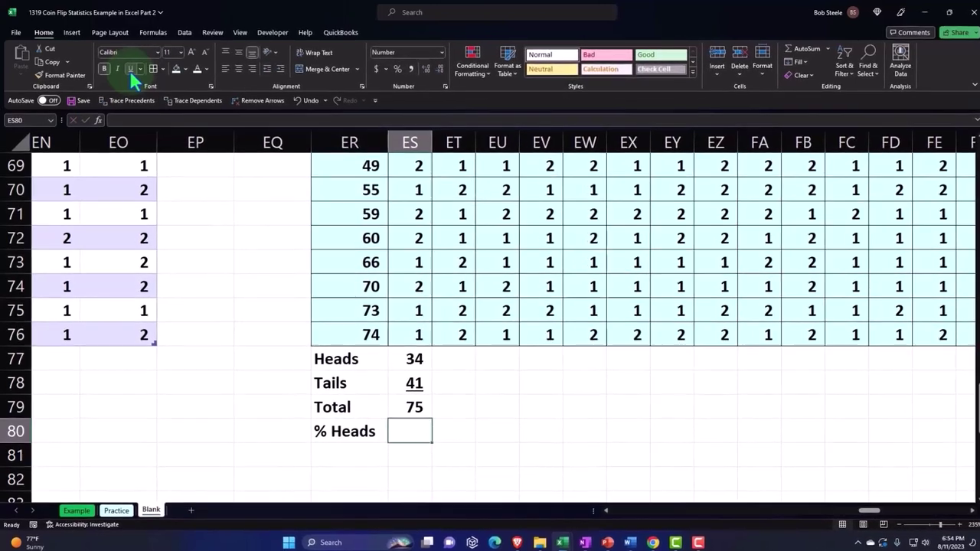
text(=)
key(Up)
key(Up)
key(Up)
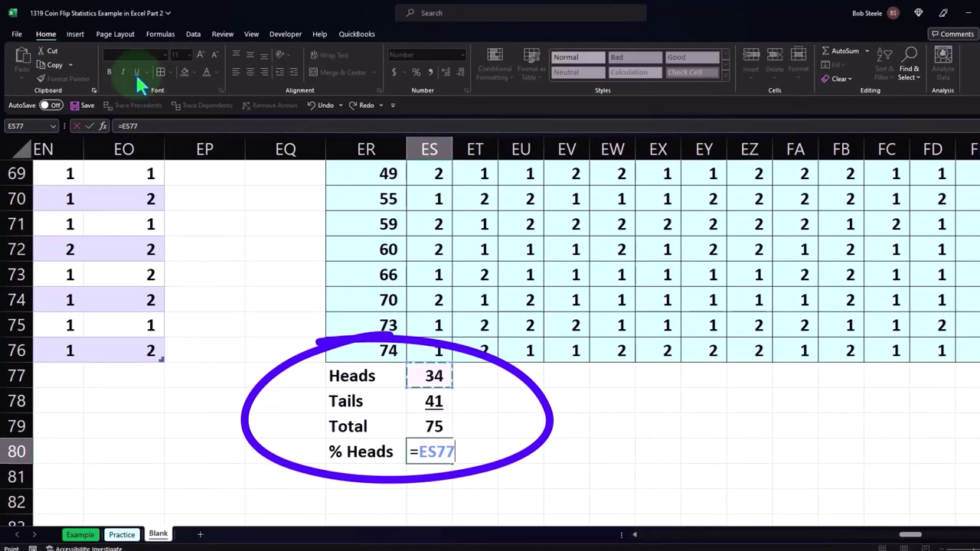
text(/)
key(Up)
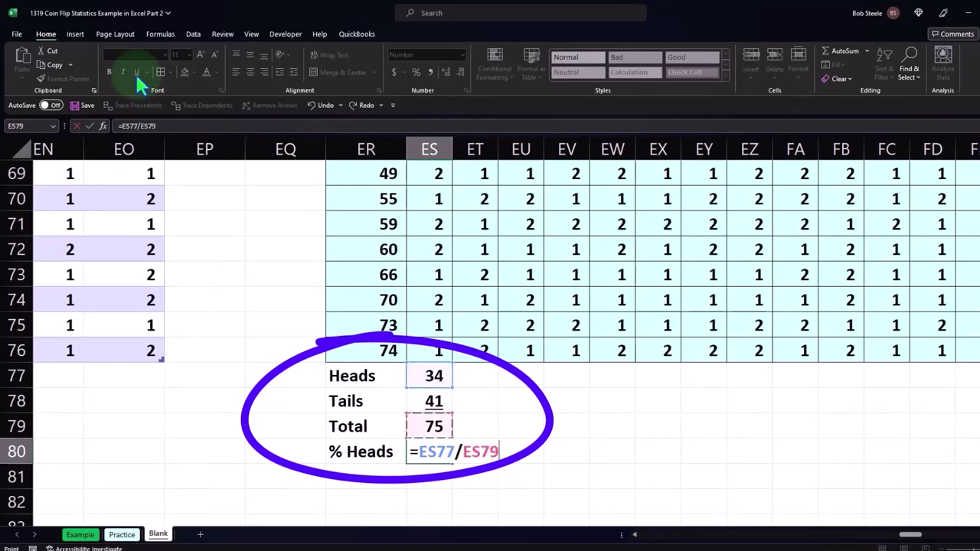
key(Return)
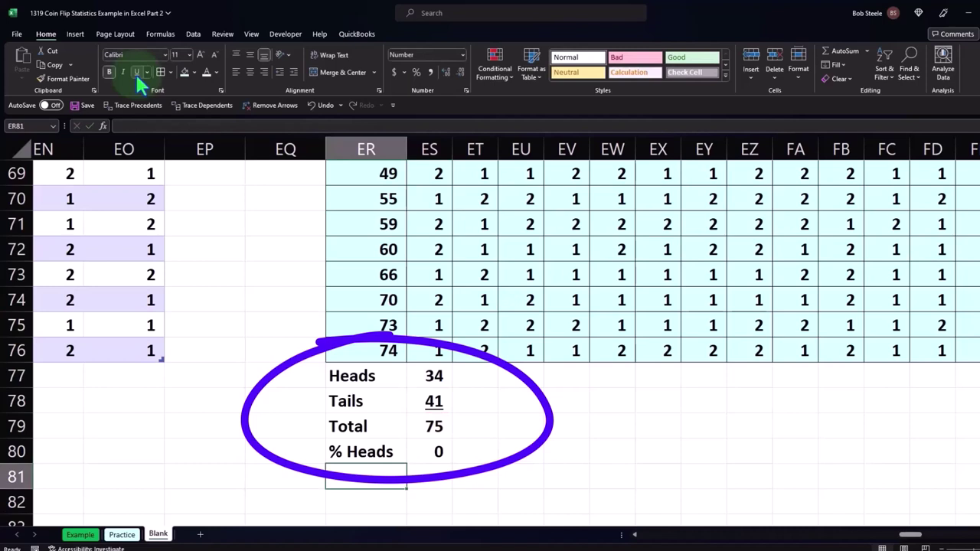
Step: Format ES80 with Percent Style and no decimals so it shows 45%
key(Up)
key(Right)
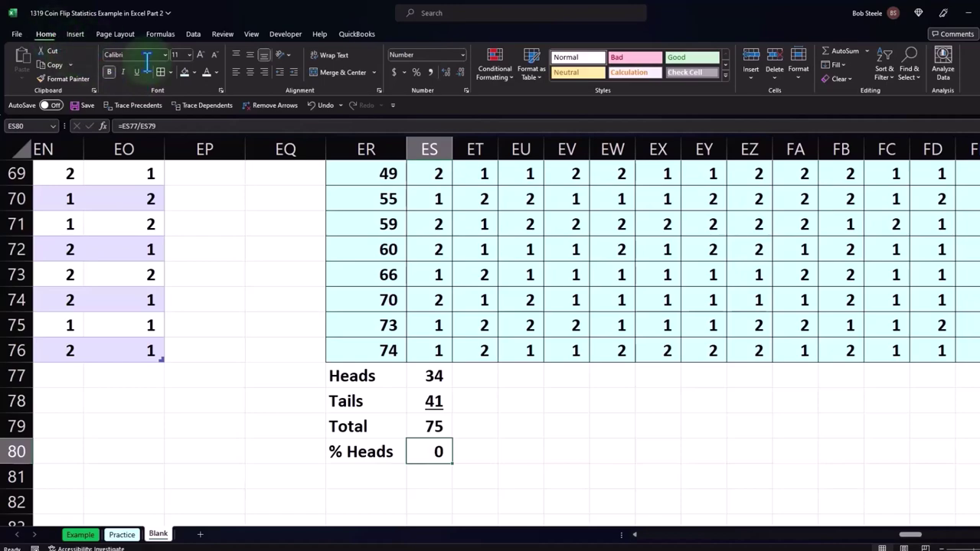
click(416, 72)
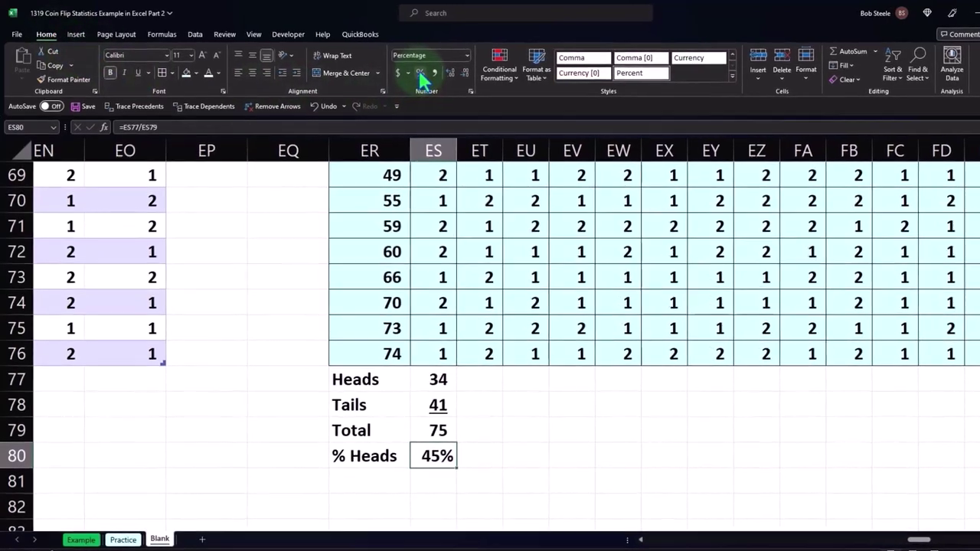
click(462, 74)
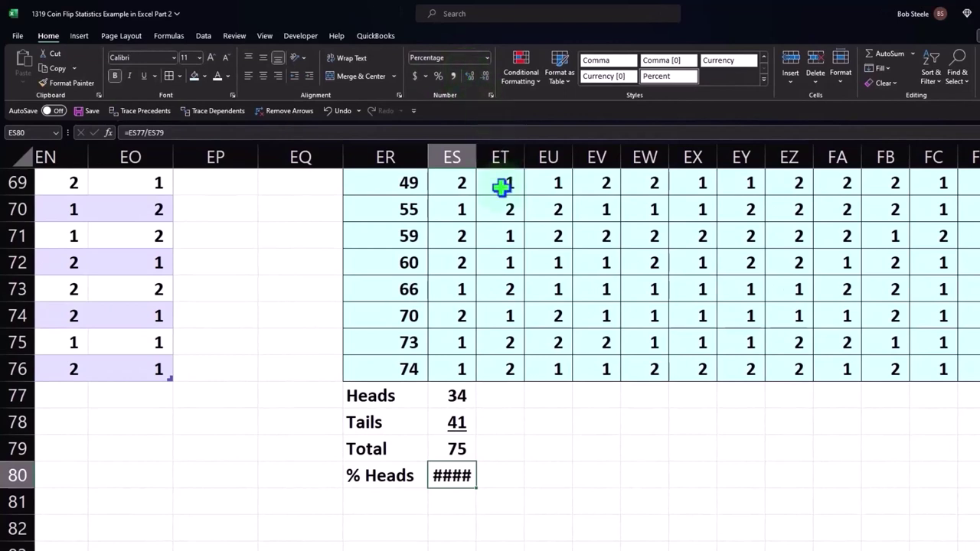
click(483, 79)
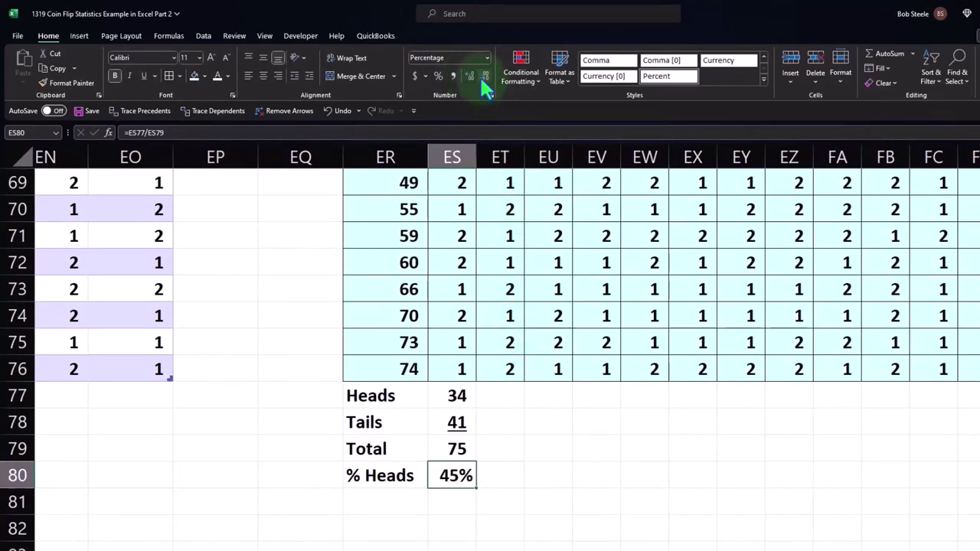
click(414, 508)
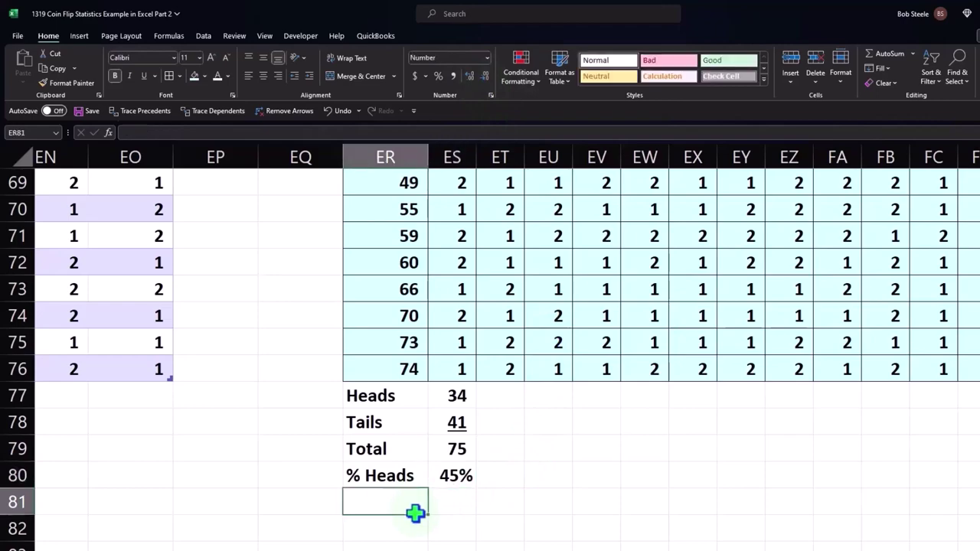
Step: Label row 81 '% Tails' and enter =ES78/ES79 in ES81, formatted as 55%
text(% Tails)
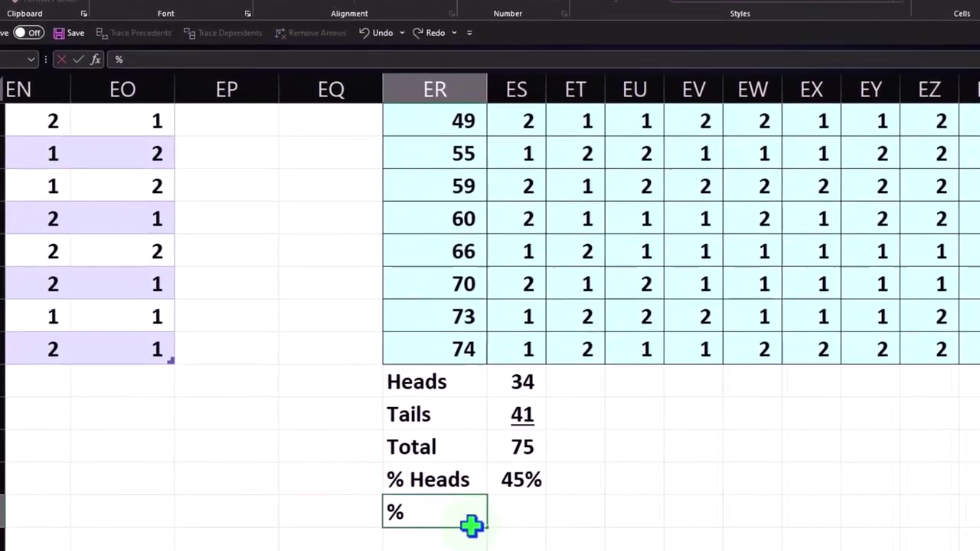
key(Tab)
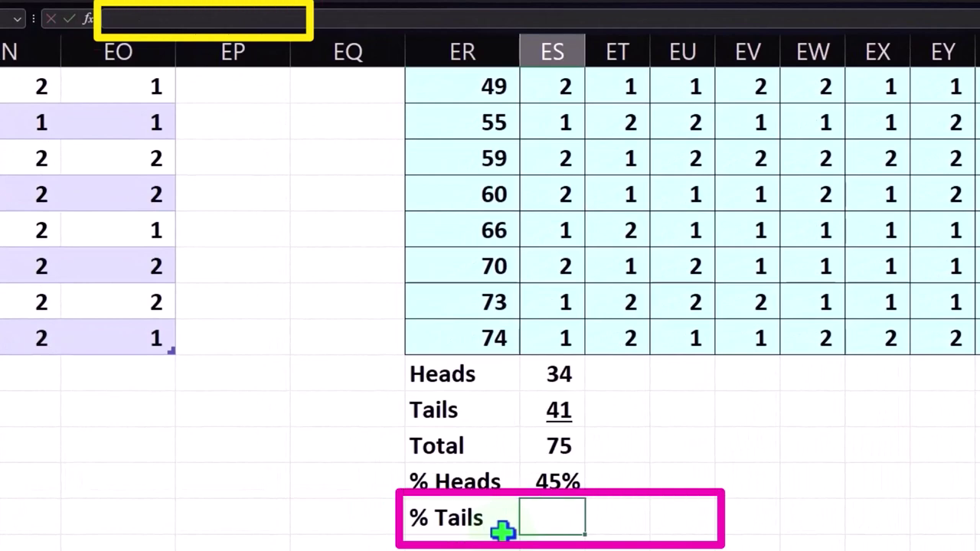
text(=)
key(Up)
key(Up)
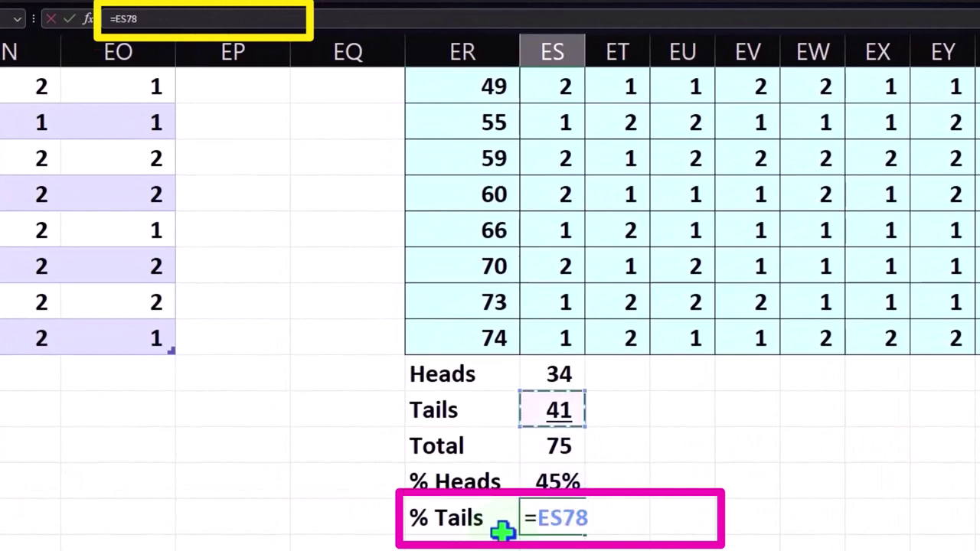
text(/)
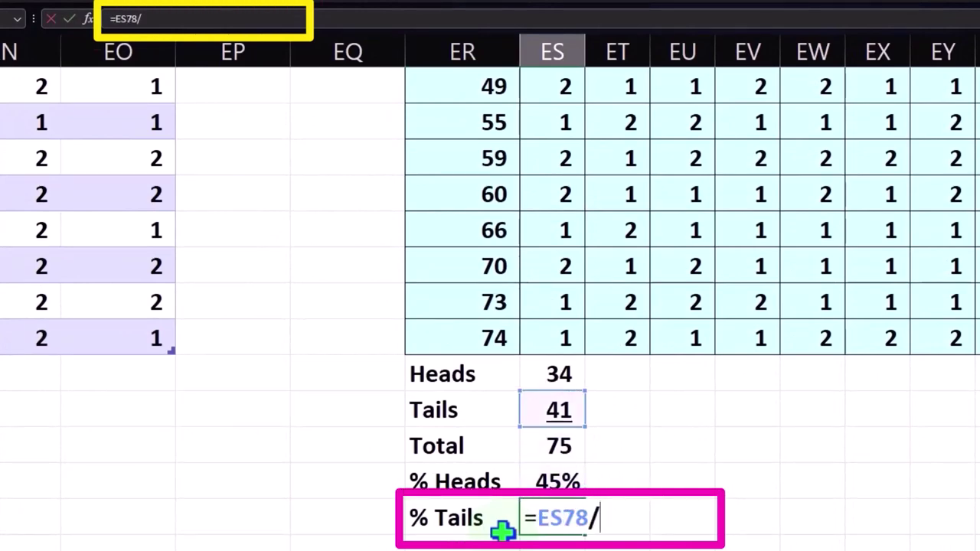
key(Up)
key(Return)
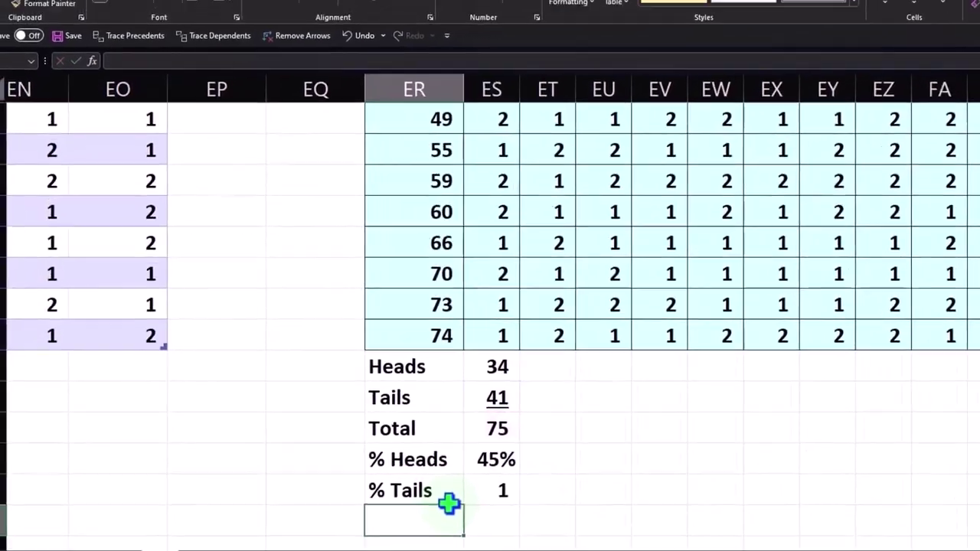
key(Up)
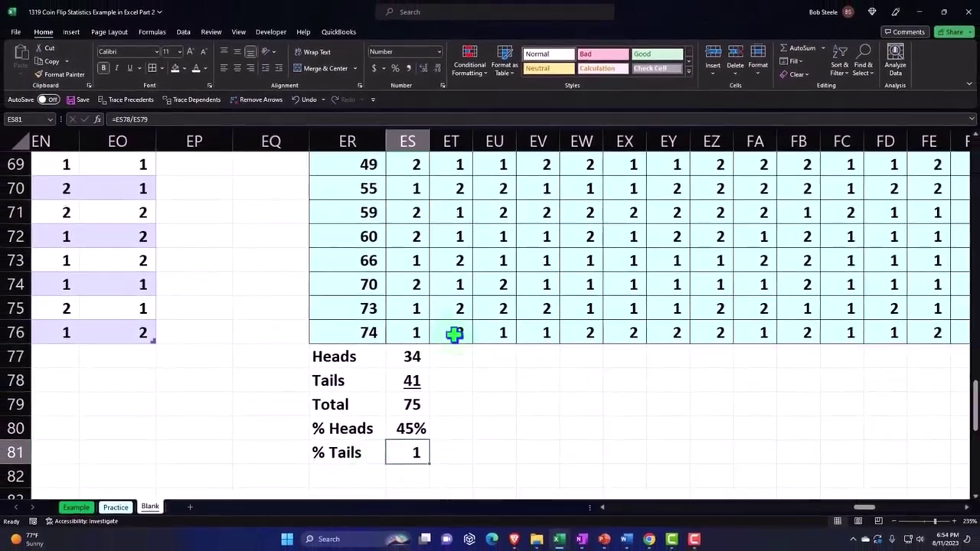
click(393, 69)
key(Down)
key(Left)
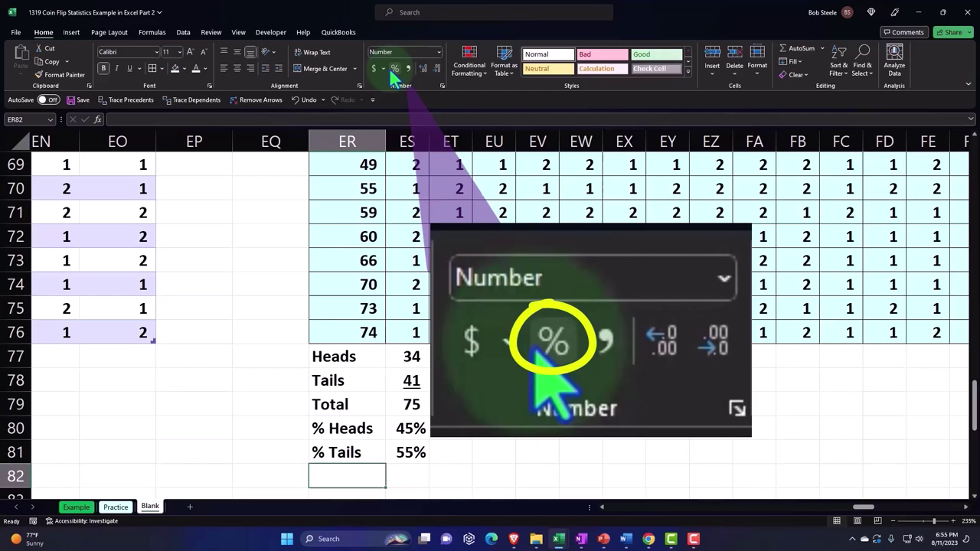
Step: Label row 82 '% Total', enter =SUM(ES80:ES81) shown as 100%, and widen column ES
text(% Total)
key(Tab)
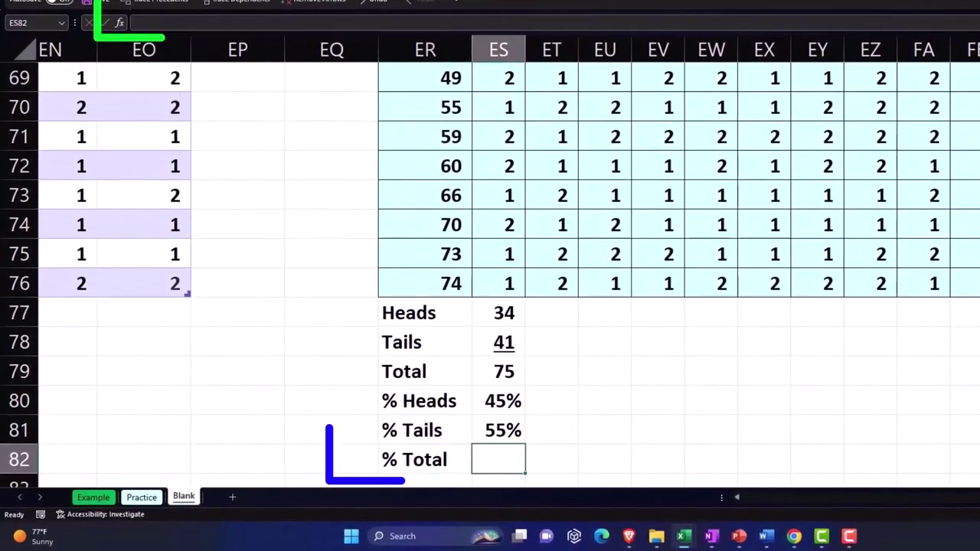
text(=sum()
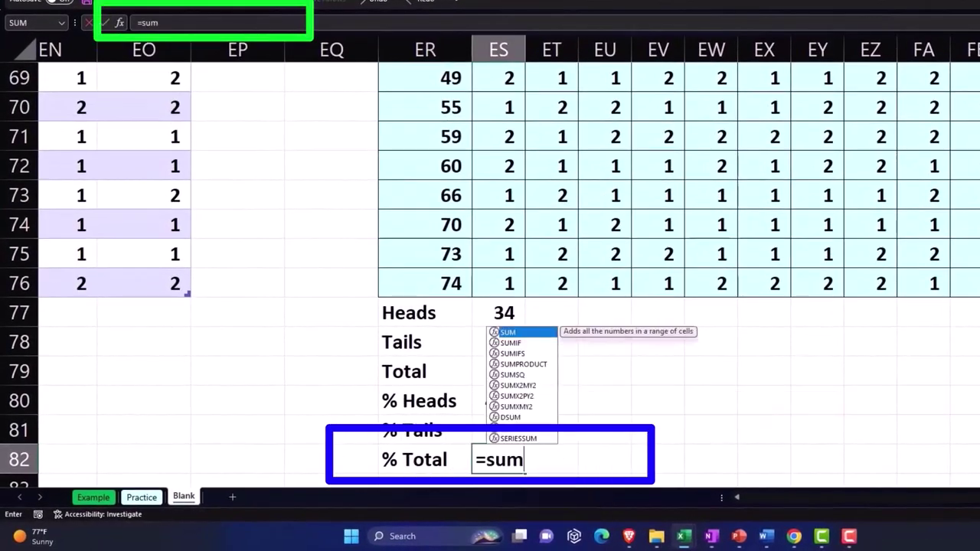
key(Up)
key(Up)
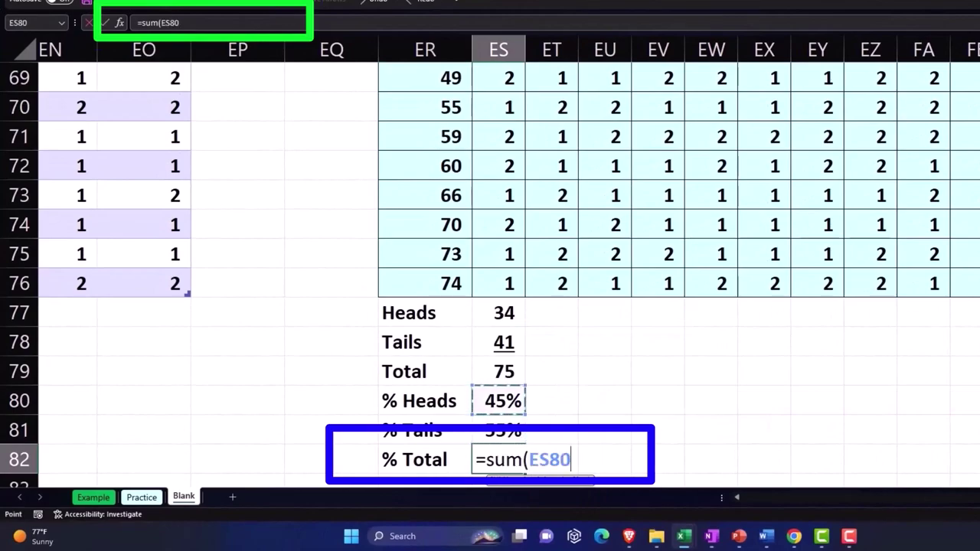
key(shift+Down)
key(Return)
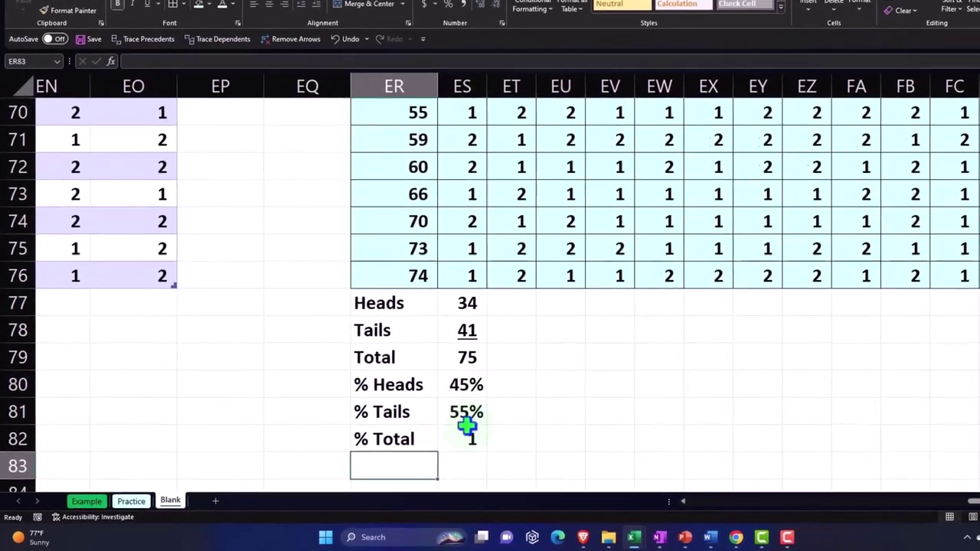
click(501, 458)
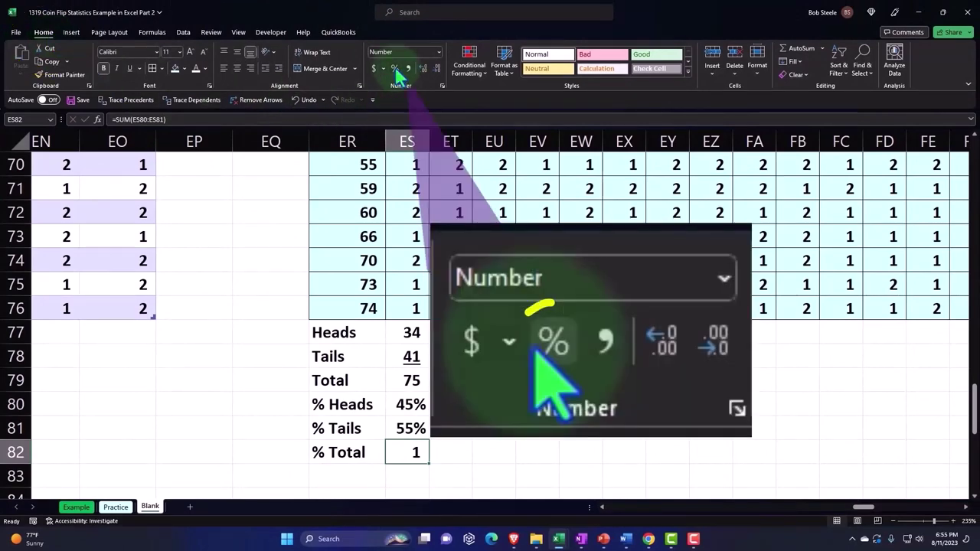
click(395, 69)
key(Return)
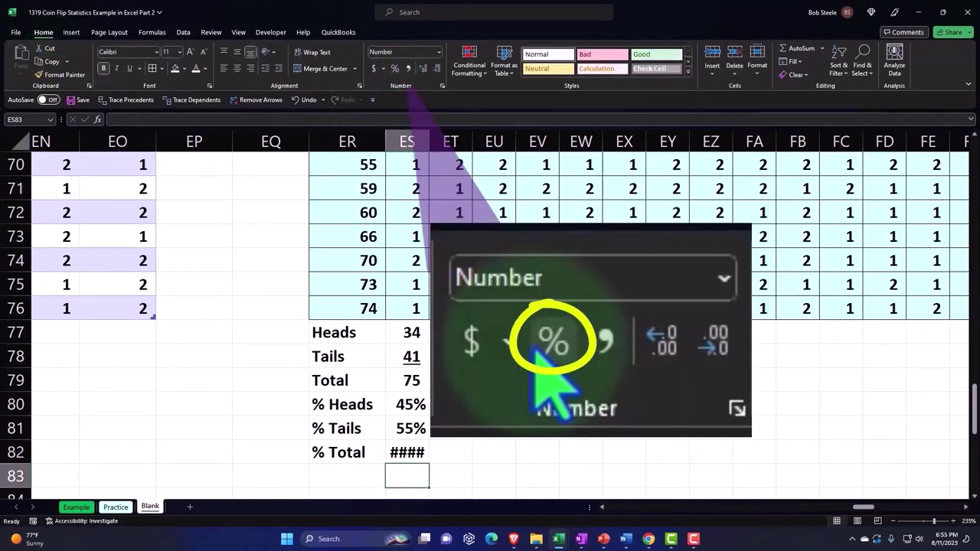
drag(429, 143, 436, 143)
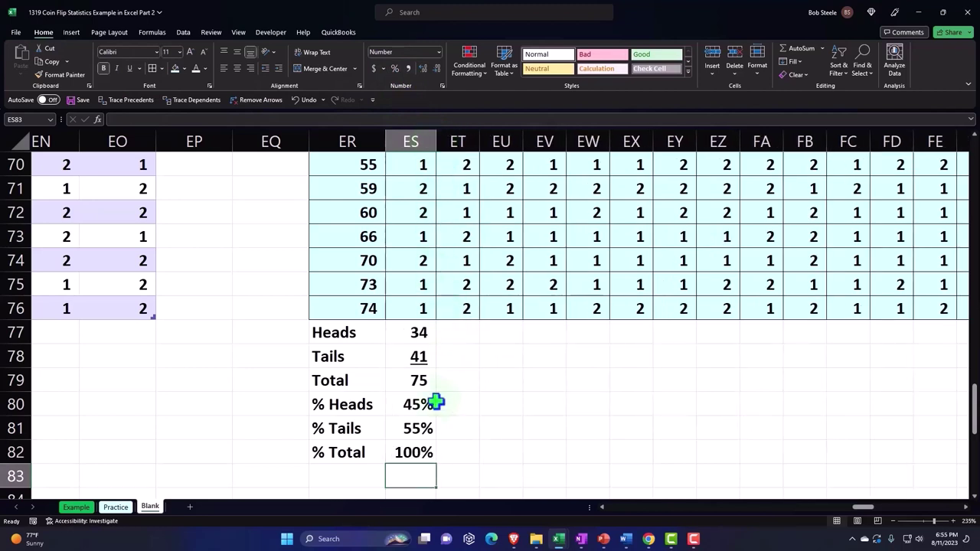
click(418, 429)
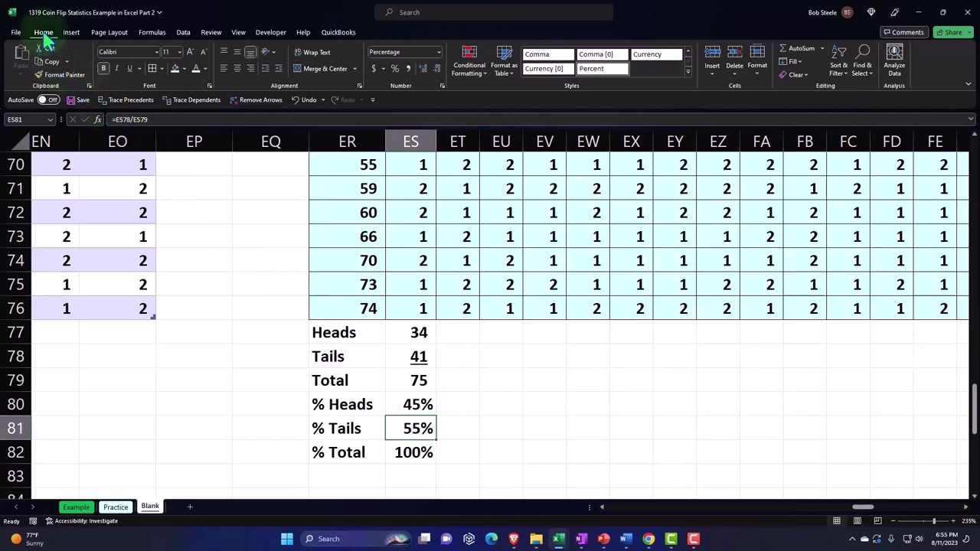
Step: Underline the 55% value in ES81, then recheck the Heads and Tails count formulas
click(130, 67)
click(476, 444)
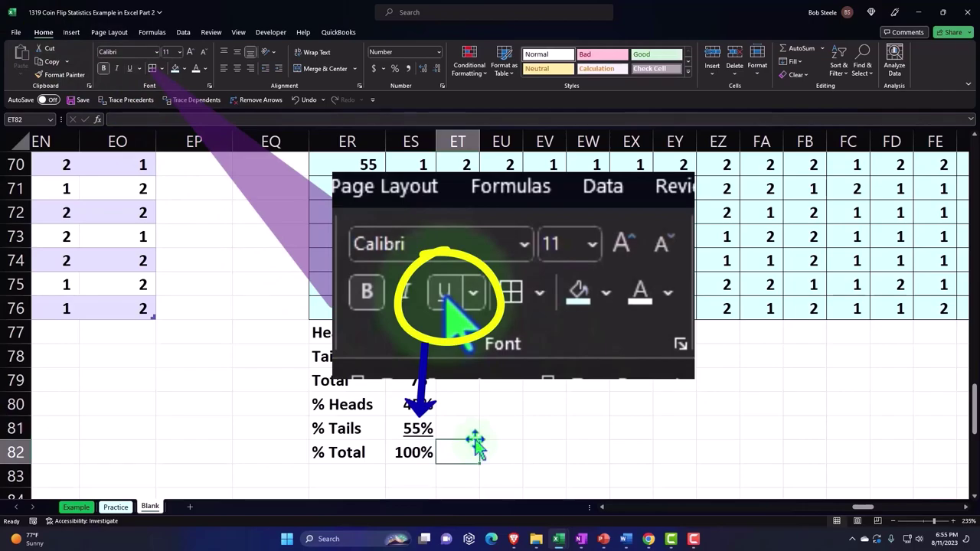
click(412, 333)
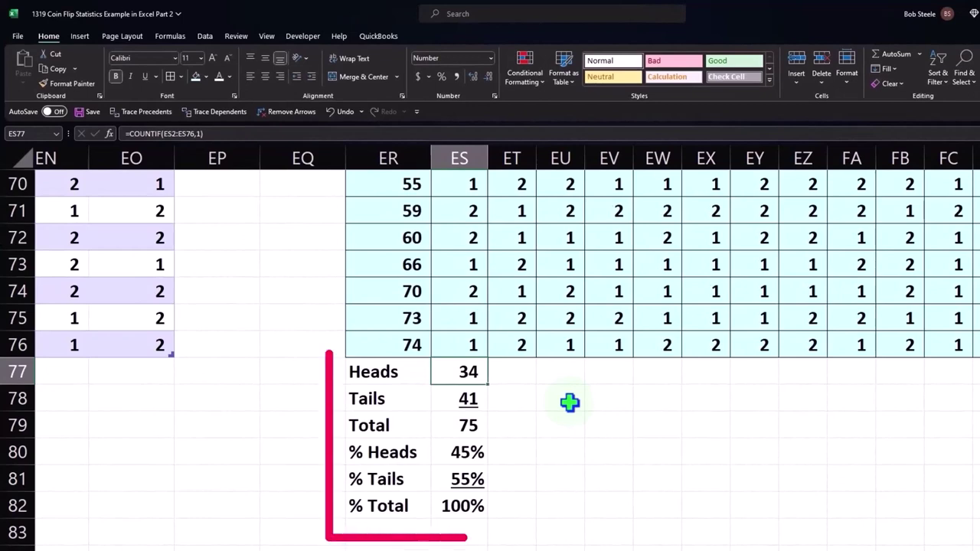
key(Down)
key(Down)
key(Down)
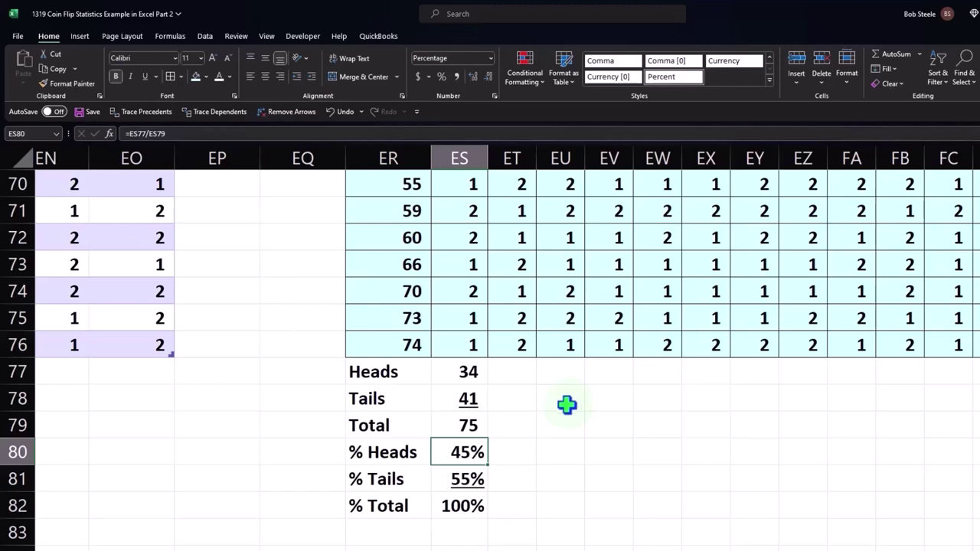
Step: Fill the ES77:ES82 summary formulas right through column IN, then select columns ES:IN
drag(470, 373, 468, 501)
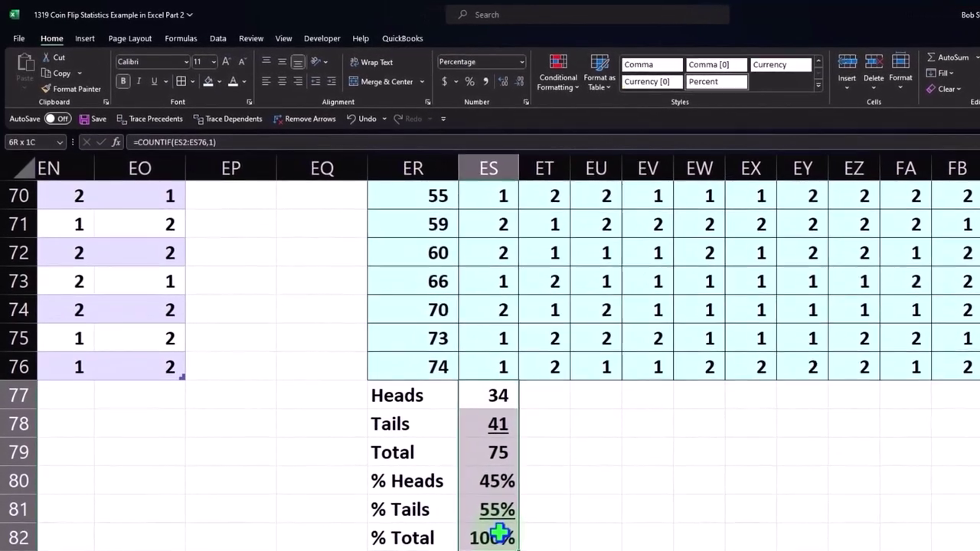
drag(499, 534, 500, 534)
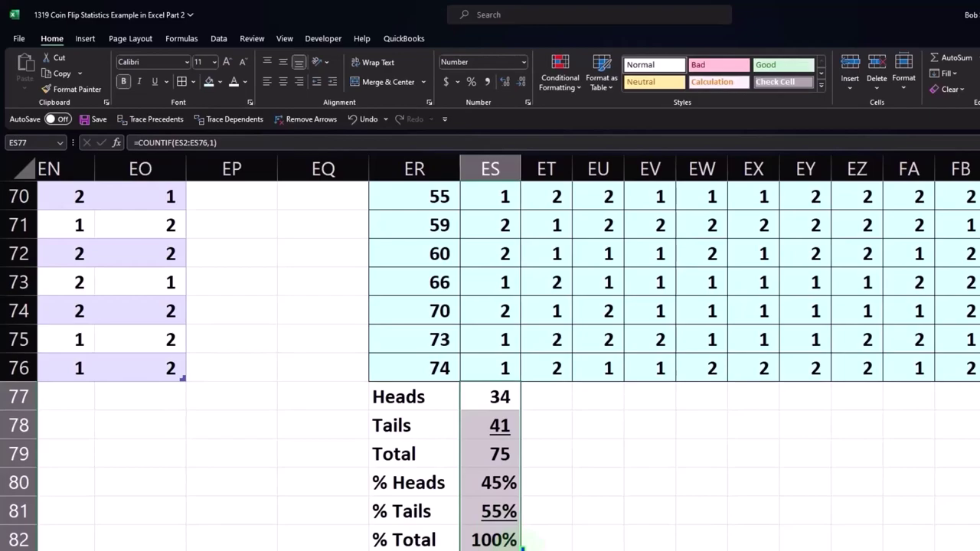
drag(523, 546, 917, 549)
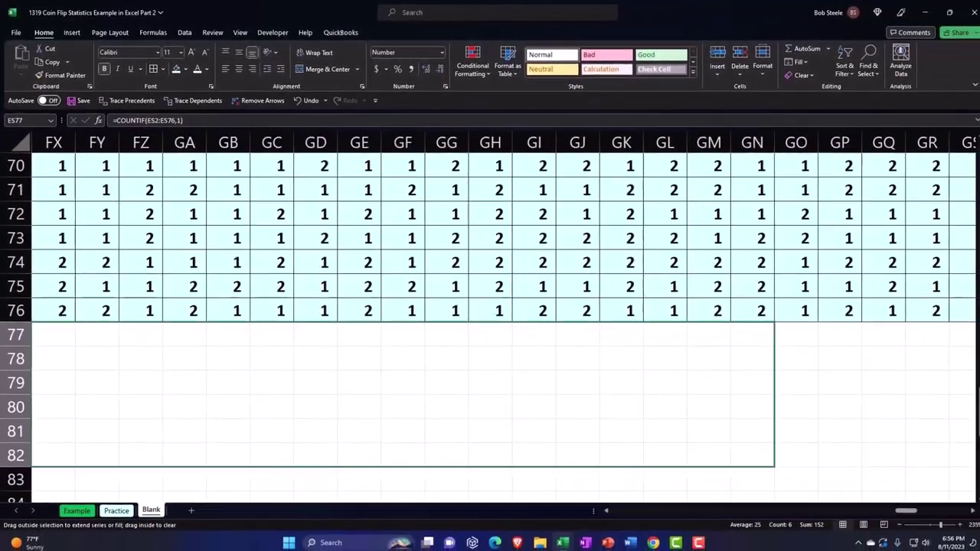
drag(773, 464, 822, 455)
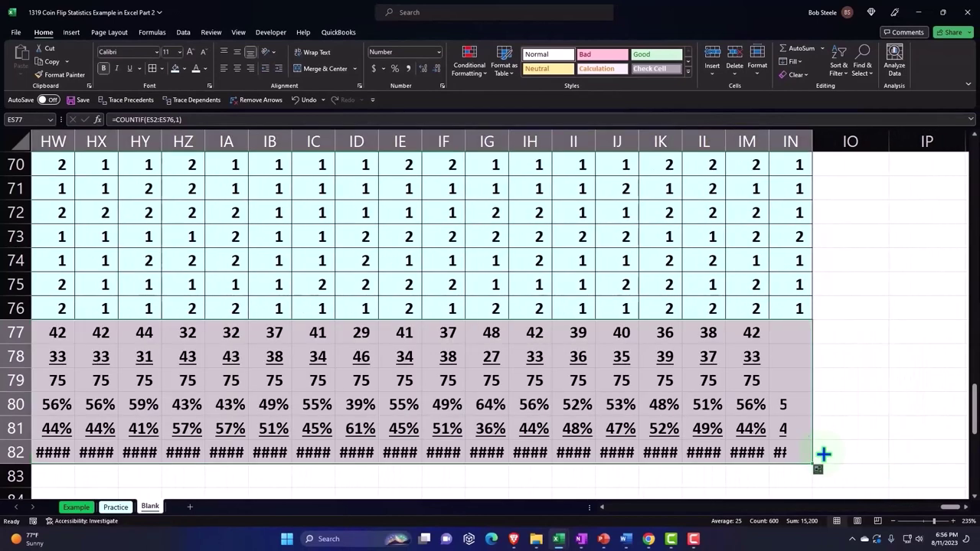
click(792, 453)
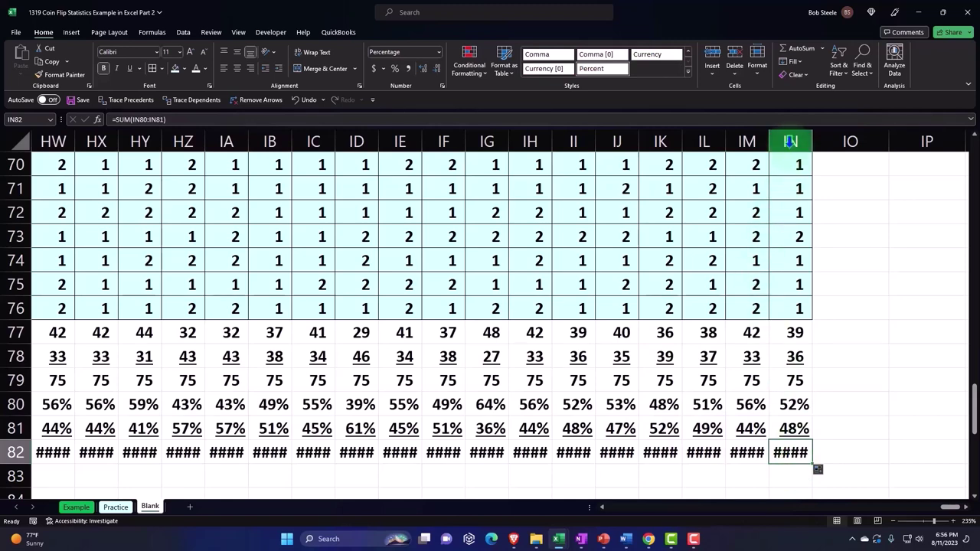
mouse_move(791, 141)
mouse_down()
mouse_move(4, 149)
mouse_move(4, 162)
mouse_move(65, 184)
mouse_move(234, 176)
mouse_up()
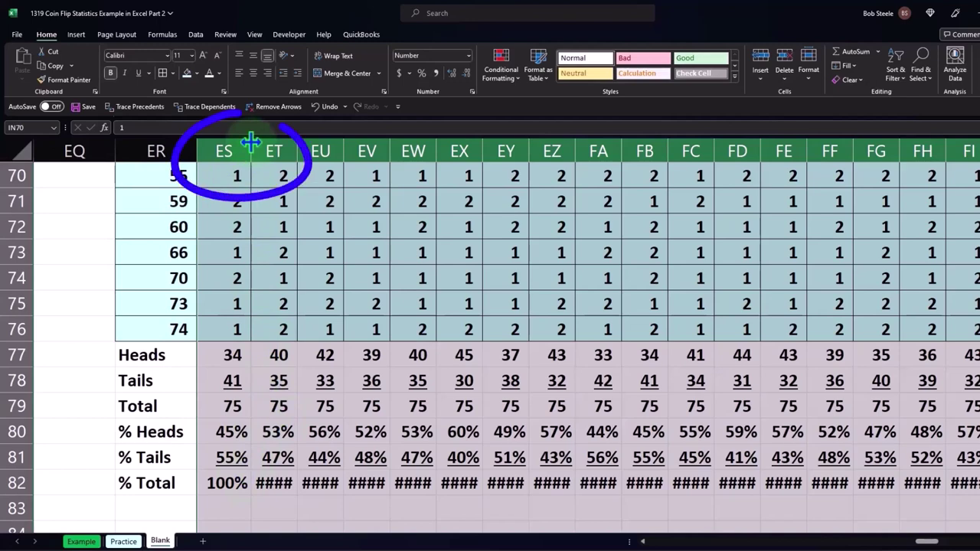
Step: Widen columns ES:IN until % Total reads 100%, then review % Heads values like 45%, 53%, 56%
drag(251, 143, 252, 143)
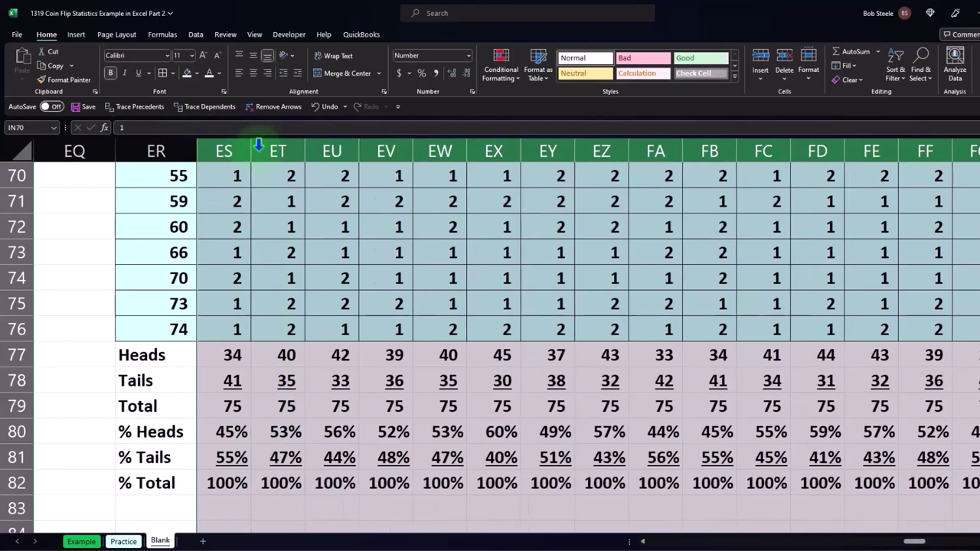
click(224, 482)
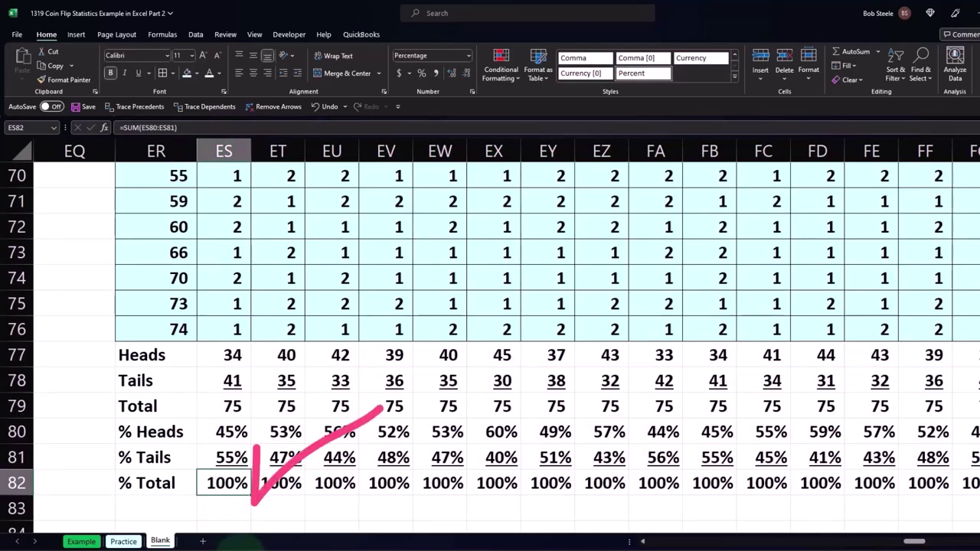
key(Up)
key(Up)
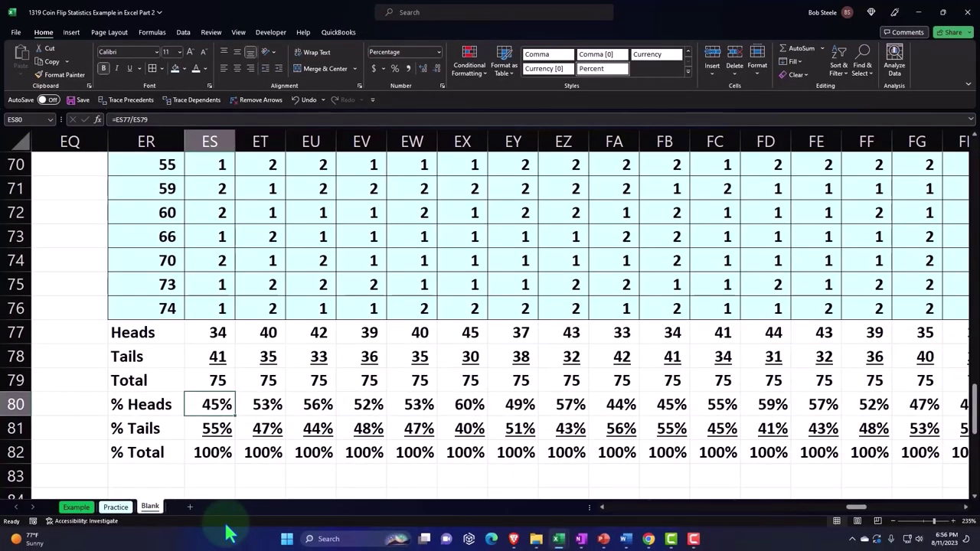
key(Right)
key(Right)
key(Right)
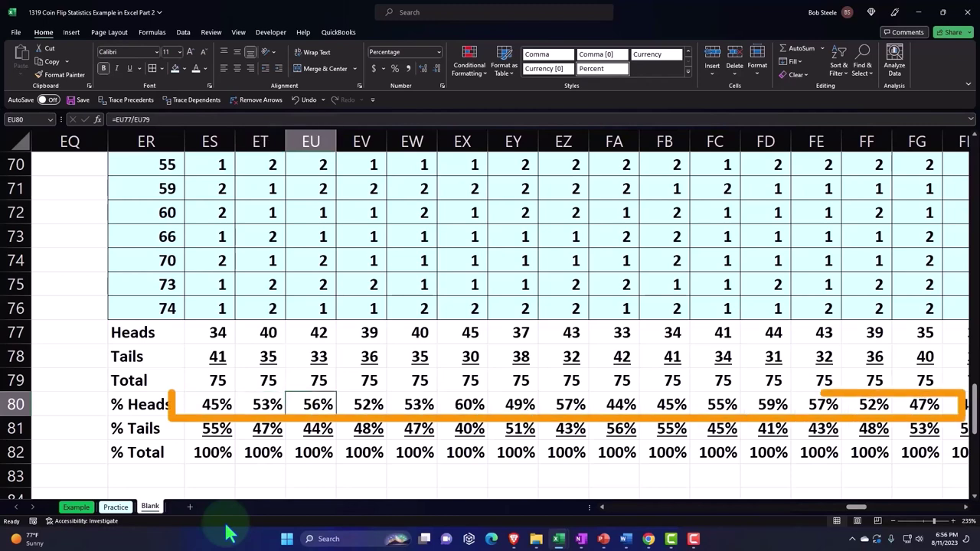
key(Right)
key(Right)
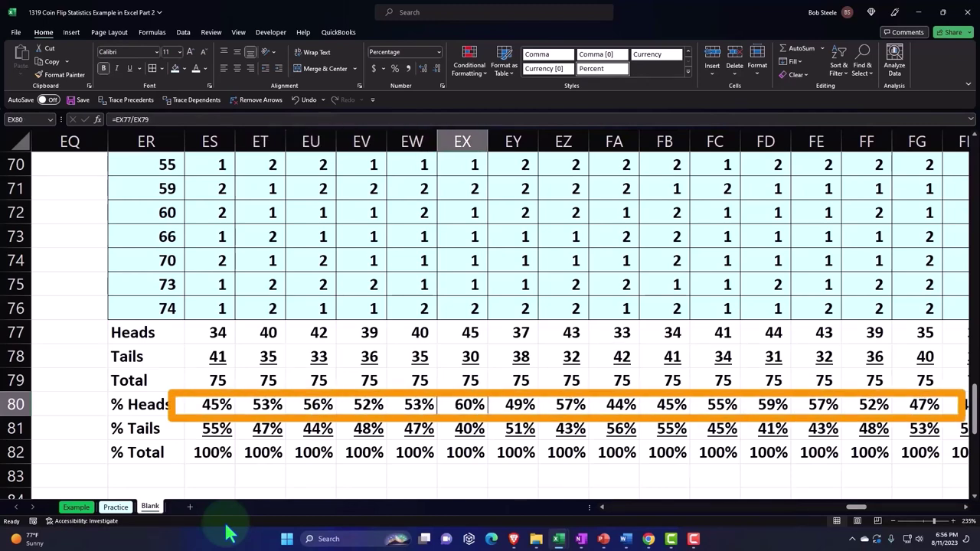
key(Right)
key(Right)
key(Right)
key(Right)
key(Right)
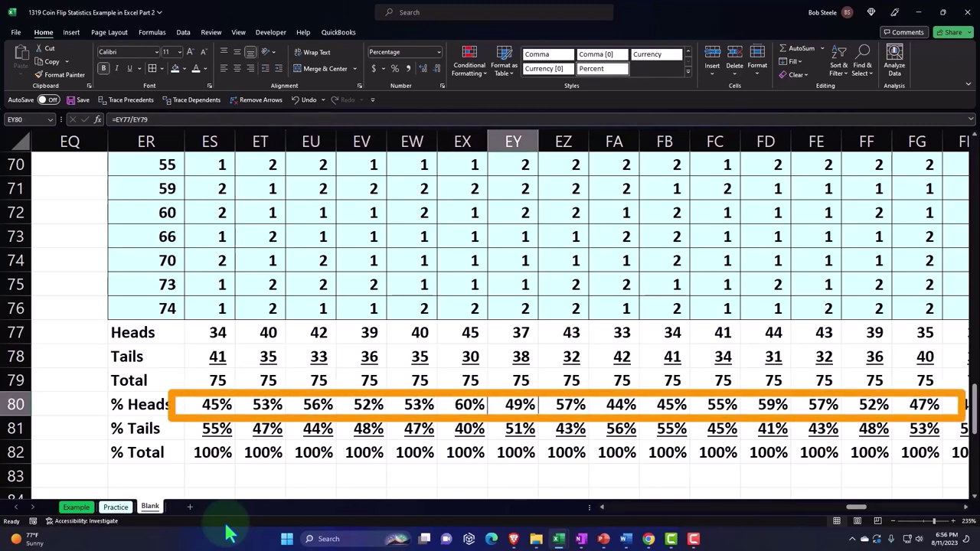
key(Right)
key(Right)
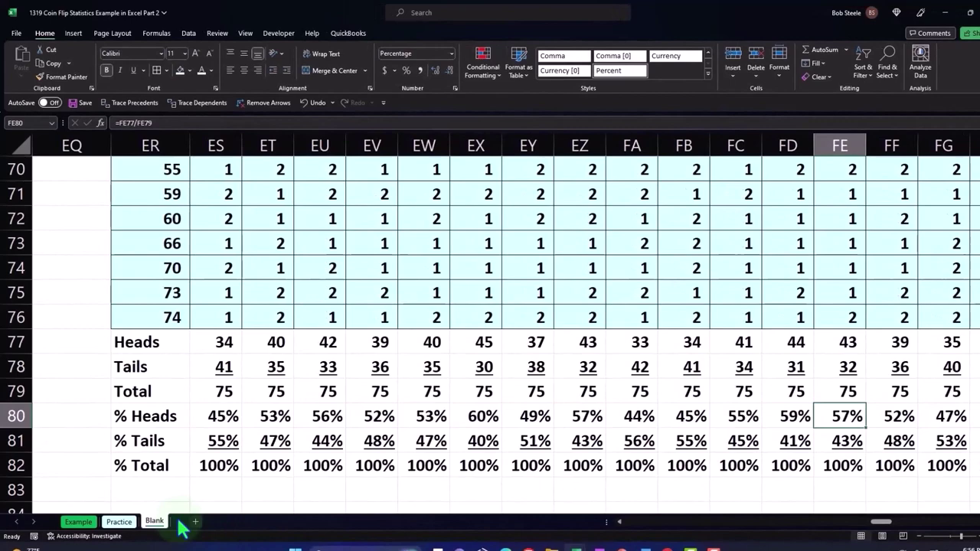
Step: Give the summary rows from ER77 a dark blue fill and white font colour
drag(145, 343, 880, 457)
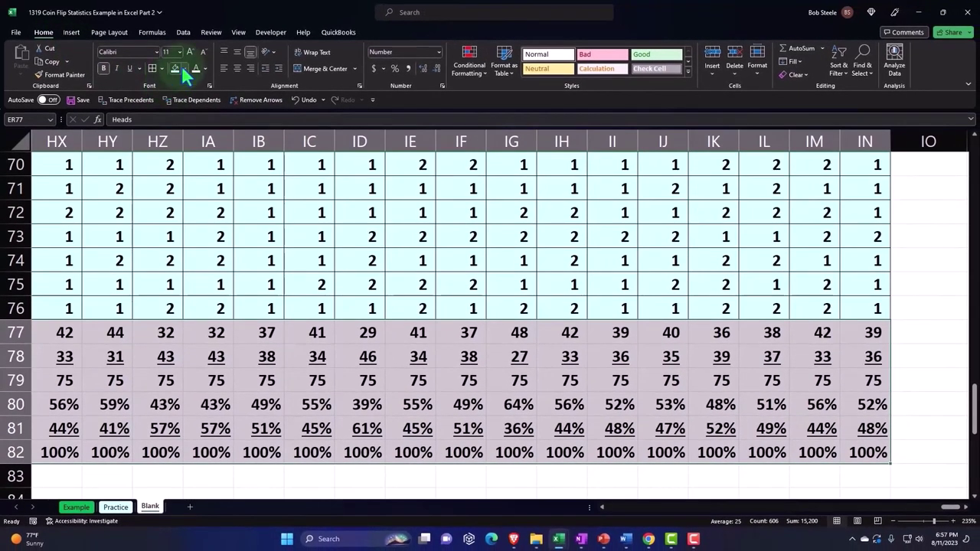
click(187, 69)
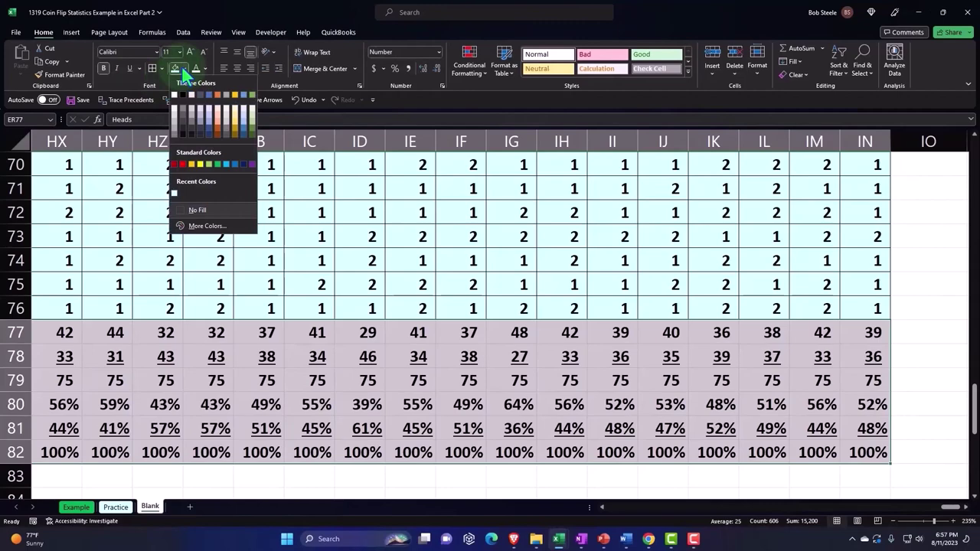
click(244, 164)
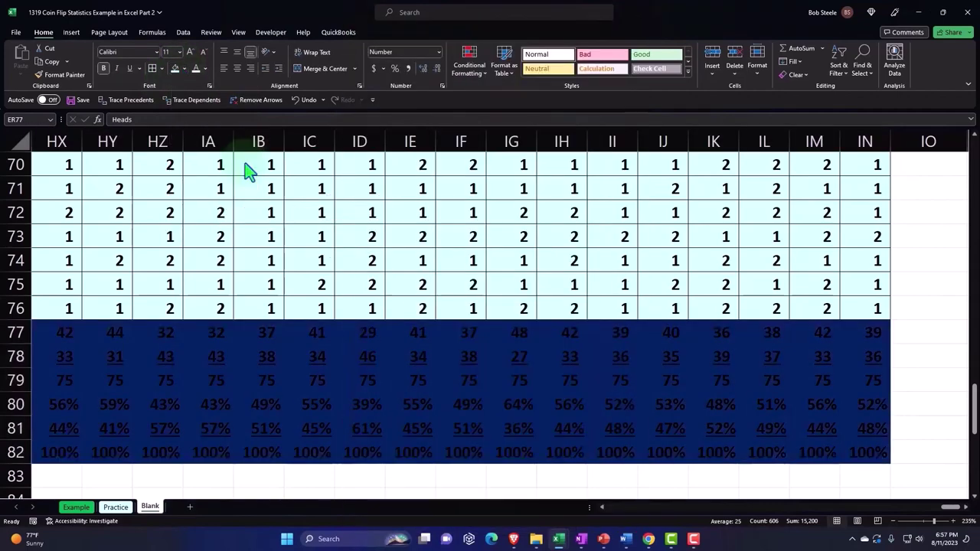
scroll(244, 164, left, 15)
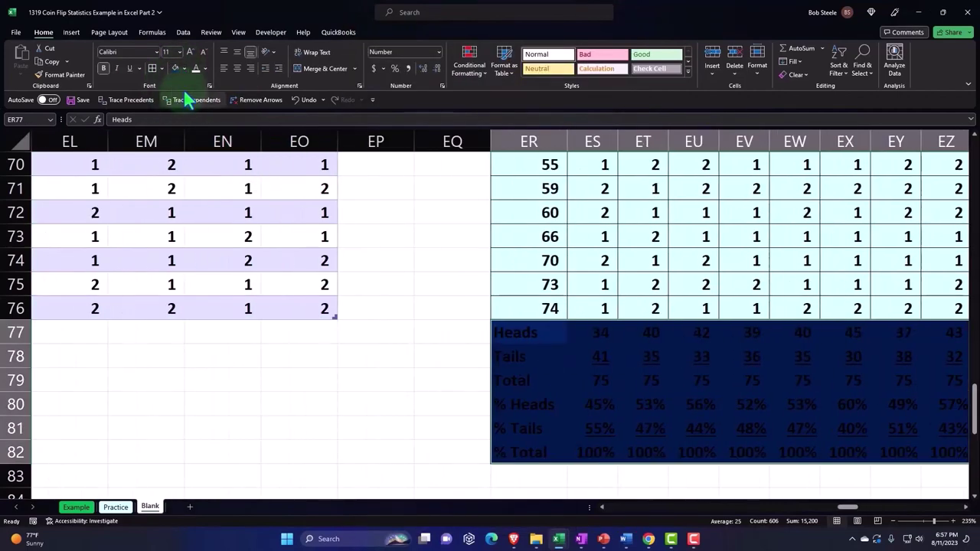
click(196, 70)
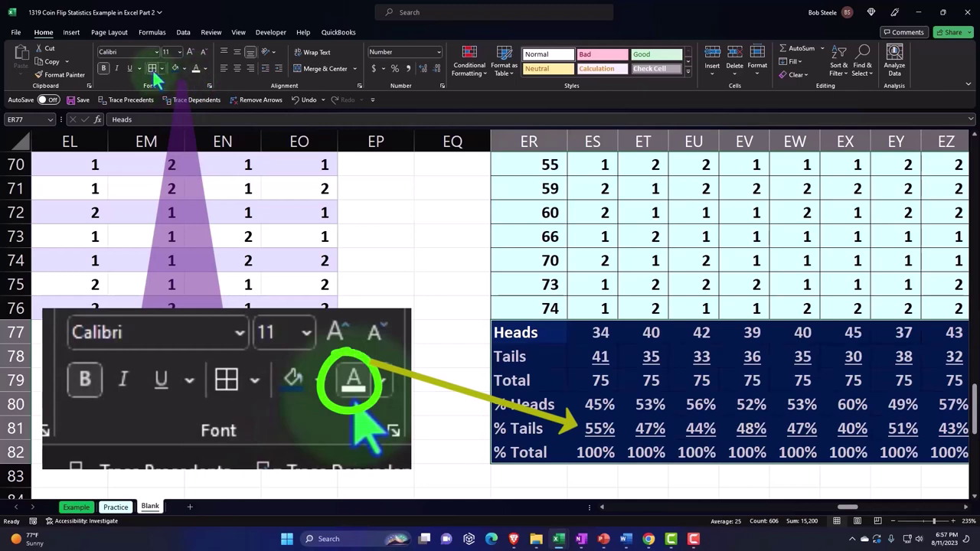
click(434, 374)
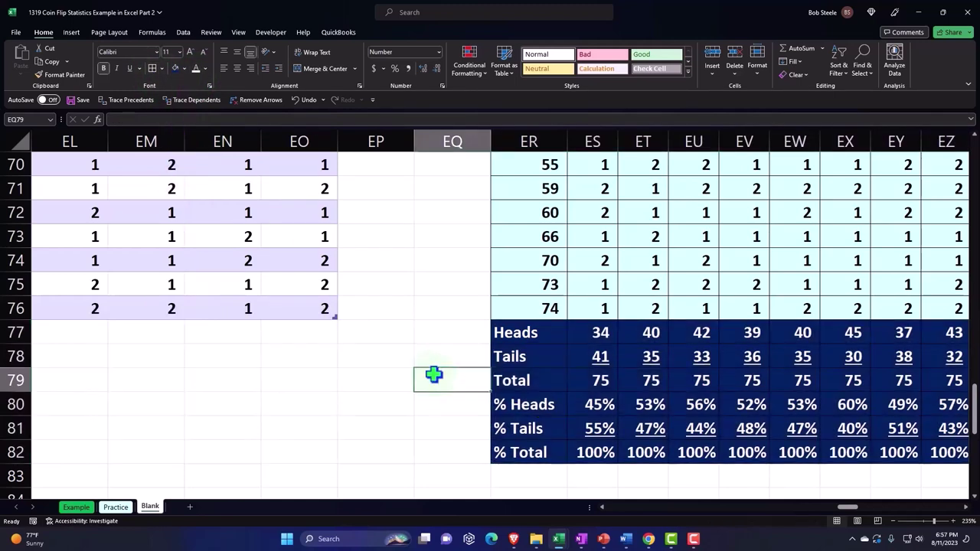
Step: Check the Total row SUM formulas and select the % Heads label cell ER80
key(Right)
key(Right)
key(Right)
key(Right)
key(Right)
key(Right)
key(Right)
key(Right)
key(Right)
key(Right)
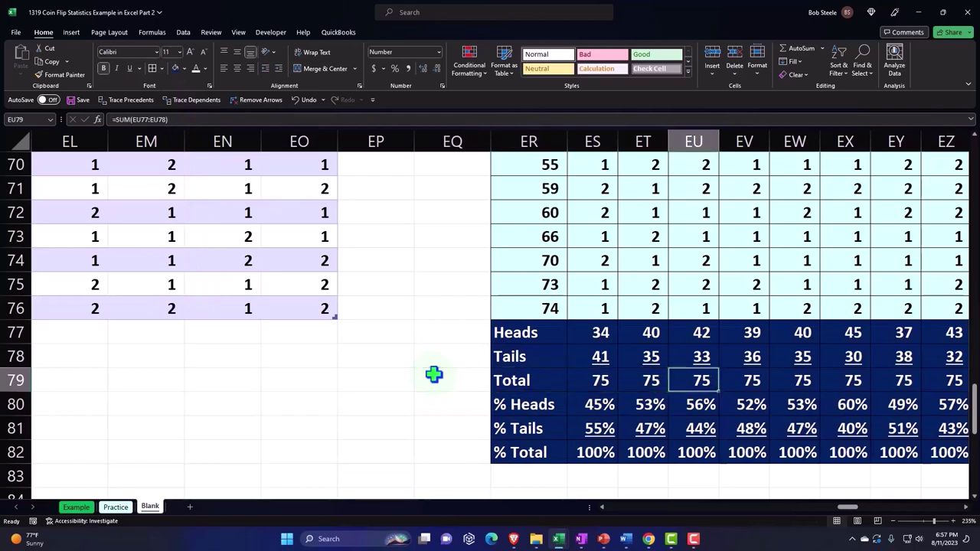
key(Right)
key(Right)
key(Right)
key(Right)
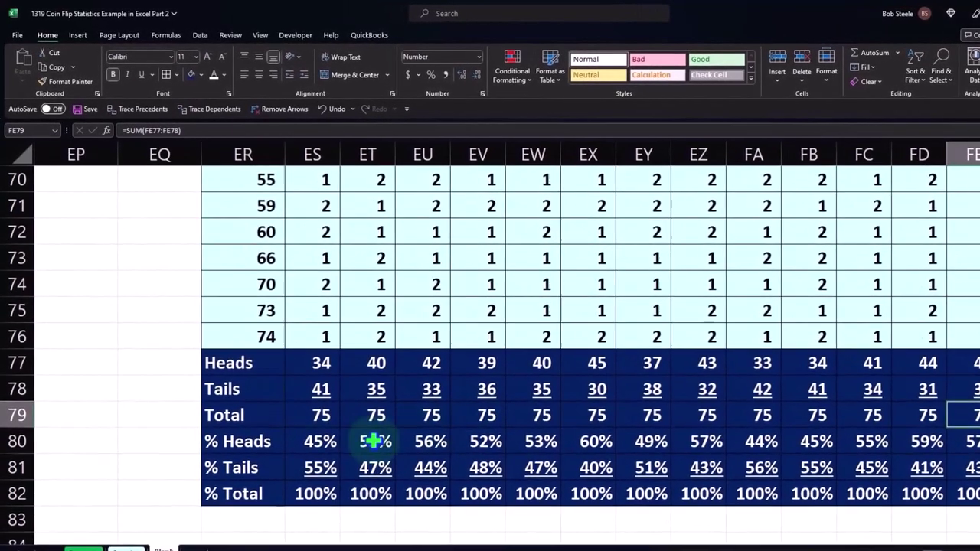
click(263, 442)
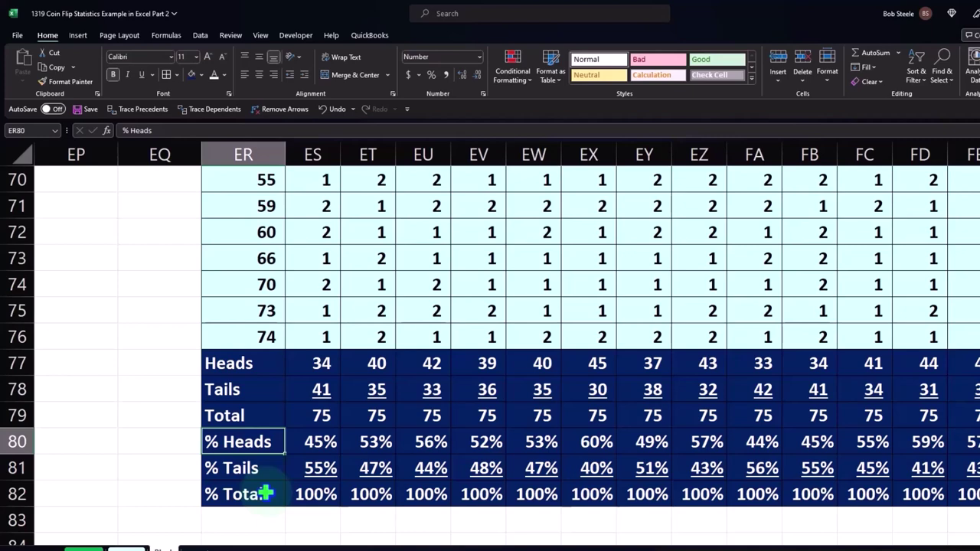
Step: Copy the % Heads row ER80:IN80 and scroll back up to the table top
drag(227, 441, 438, 442)
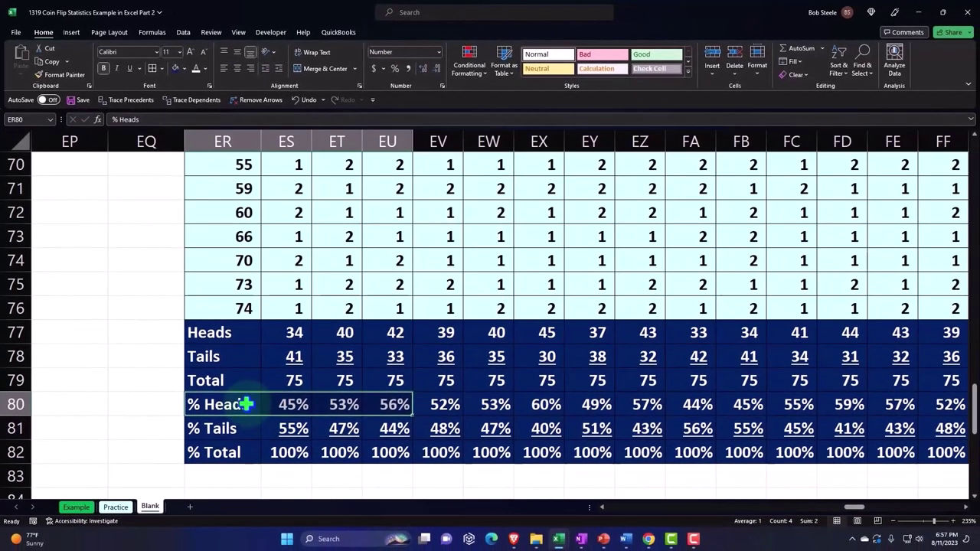
drag(246, 404, 854, 407)
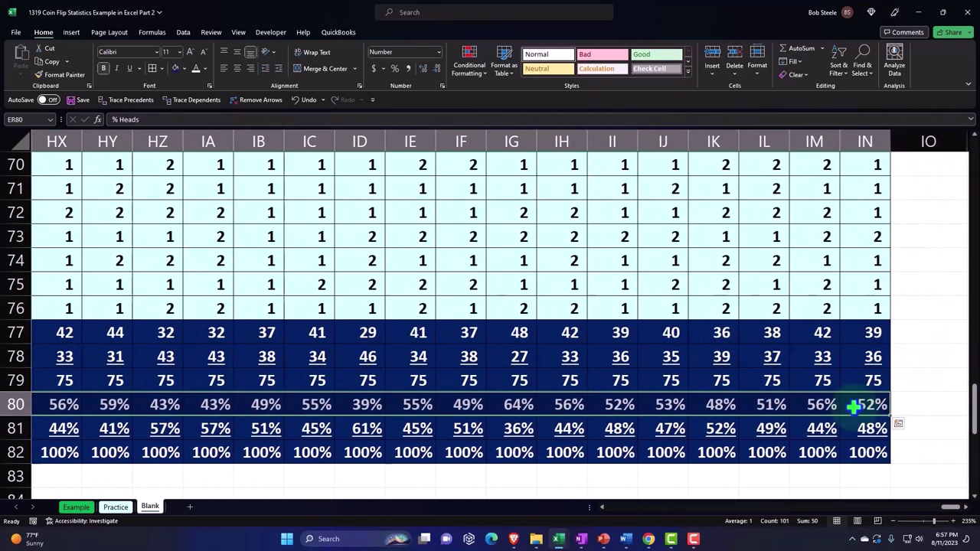
key(ctrl+c)
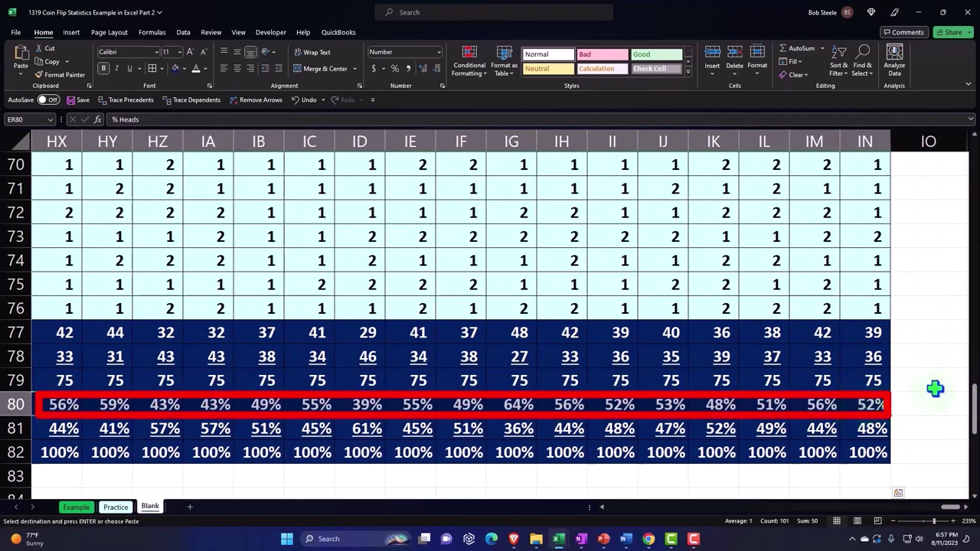
scroll(936, 389, up, 12)
scroll(936, 388, up, 11)
Step: Paste the % Heads row as values at IR1 and copy the pasted row
click(939, 215)
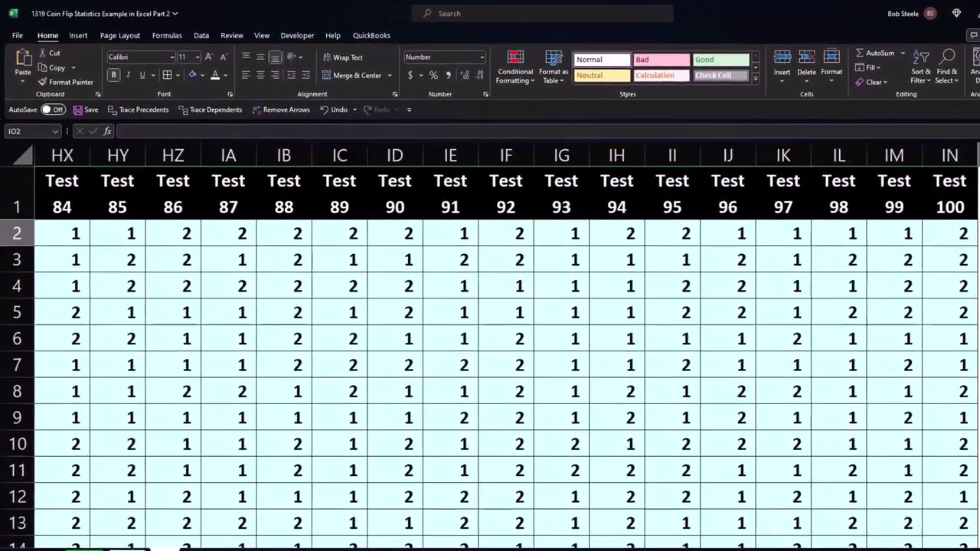
scroll(833, 198, right, 3)
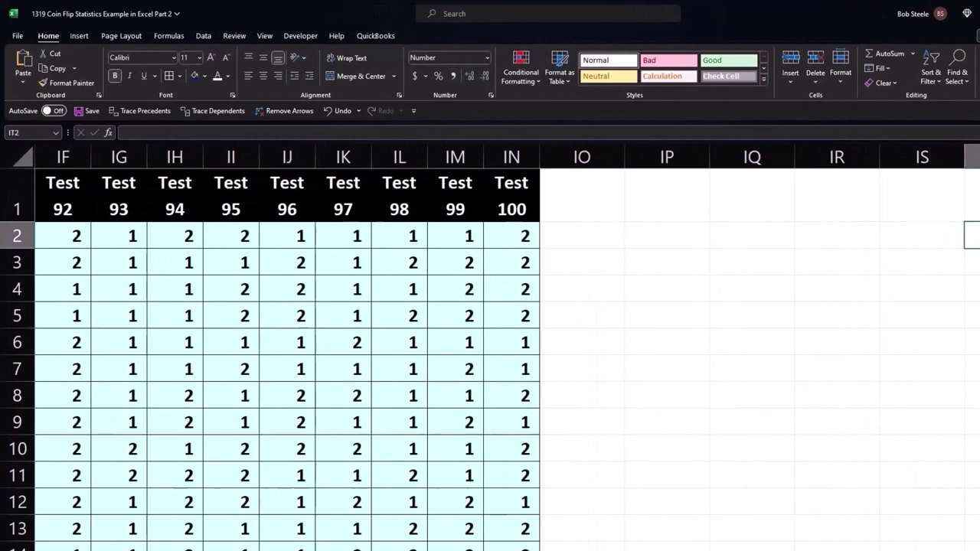
click(833, 198)
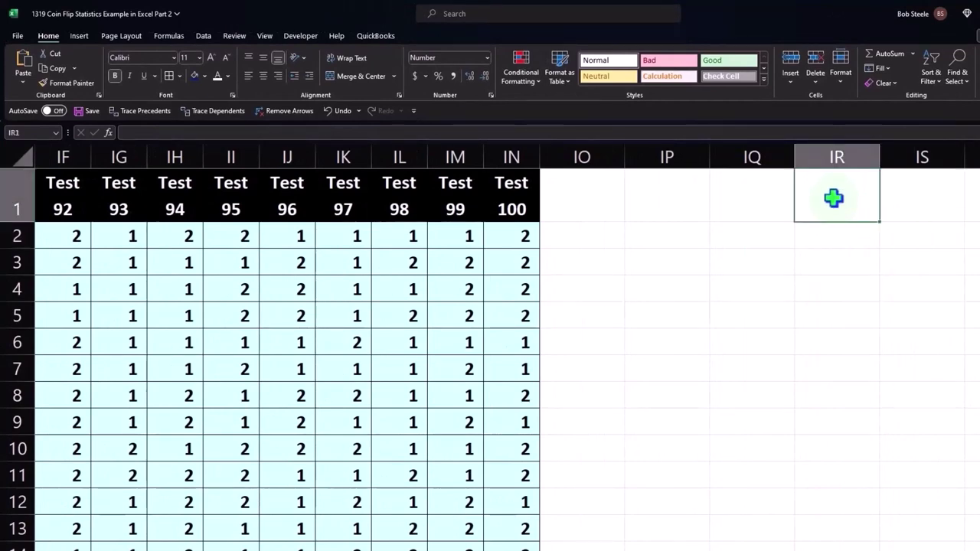
right_click(833, 199)
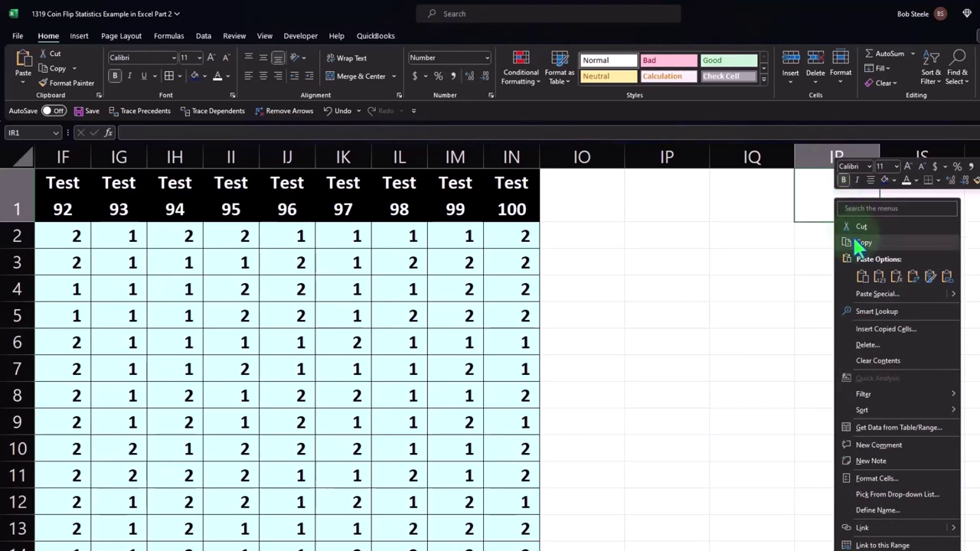
click(877, 277)
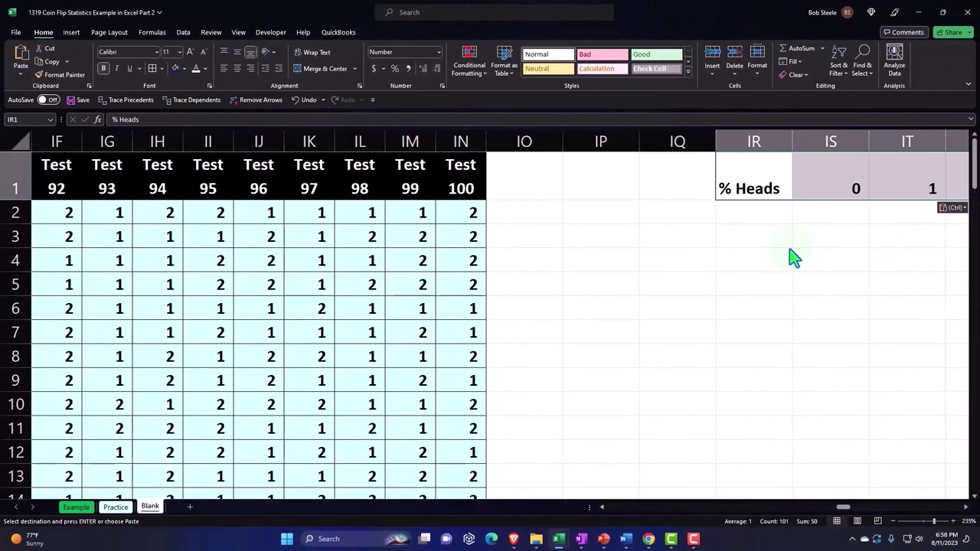
key(ctrl+c)
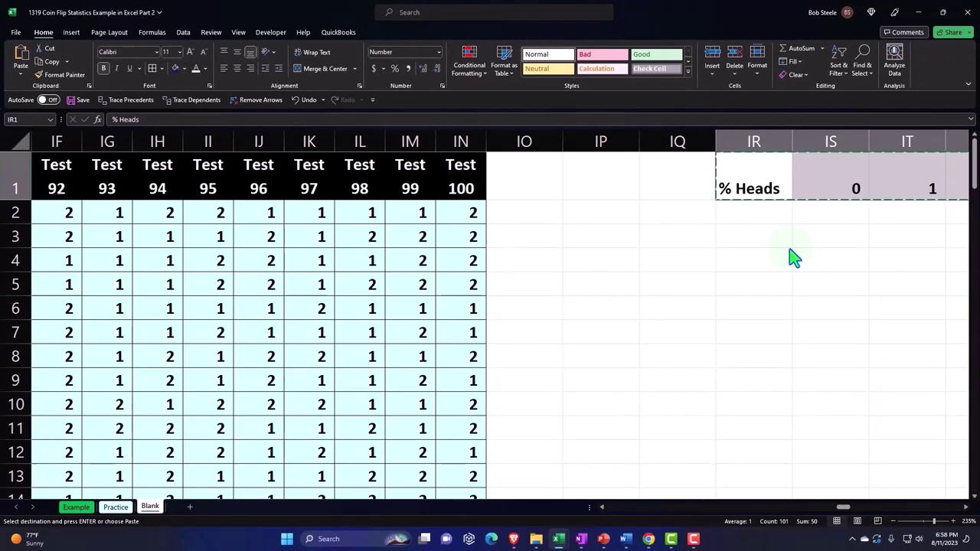
click(682, 177)
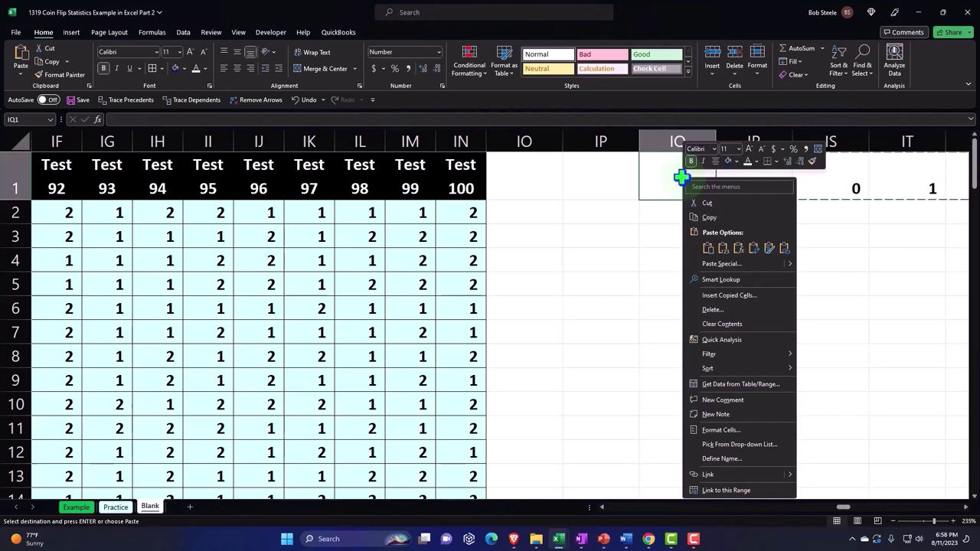
Step: Paste Special with Transpose into IQ1 to list % Heads vertically, then select columns from IR onward
click(720, 265)
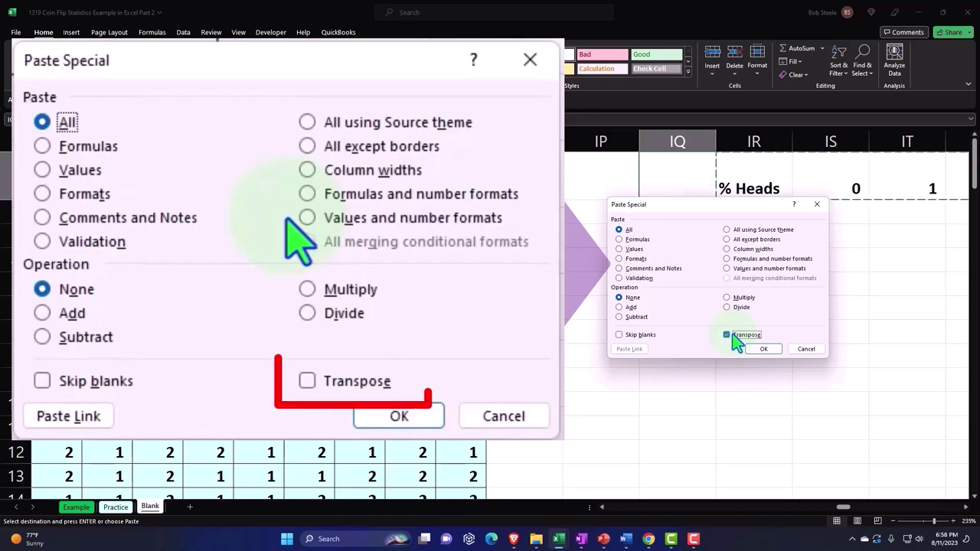
click(774, 351)
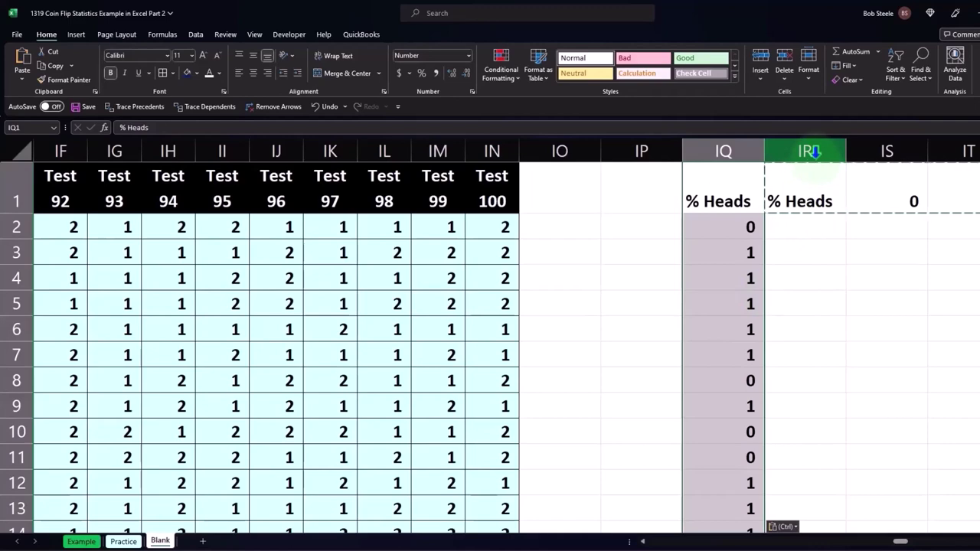
drag(815, 152, 953, 151)
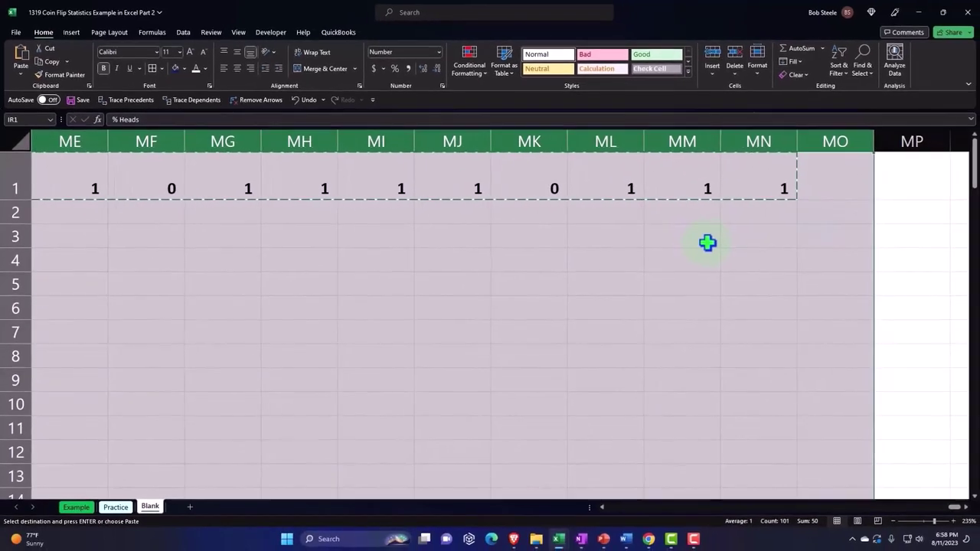
Step: Delete the leftover horizontal % Heads columns from IR onward
right_click(708, 243)
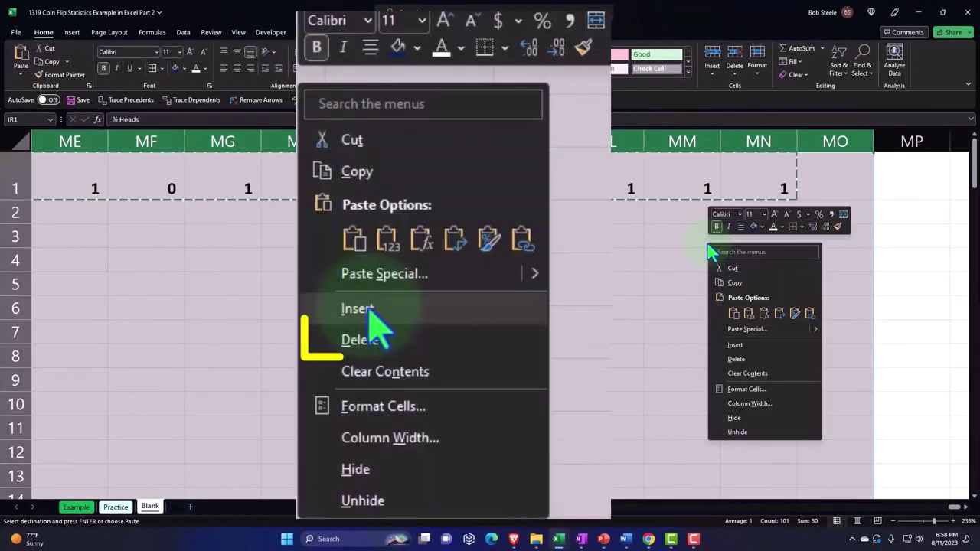
click(737, 359)
click(526, 264)
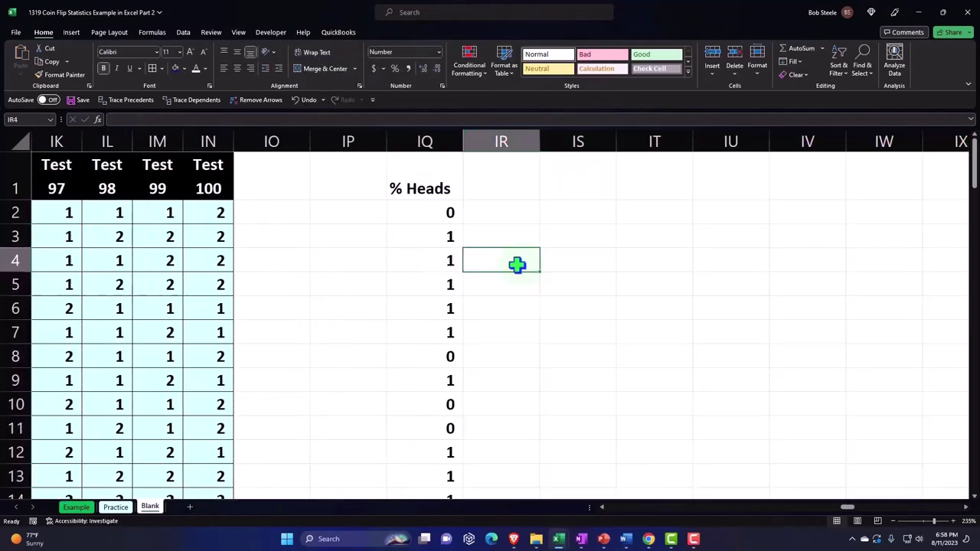
Step: Turn the % Heads list IQ1:IQ101 into an Excel table
click(416, 240)
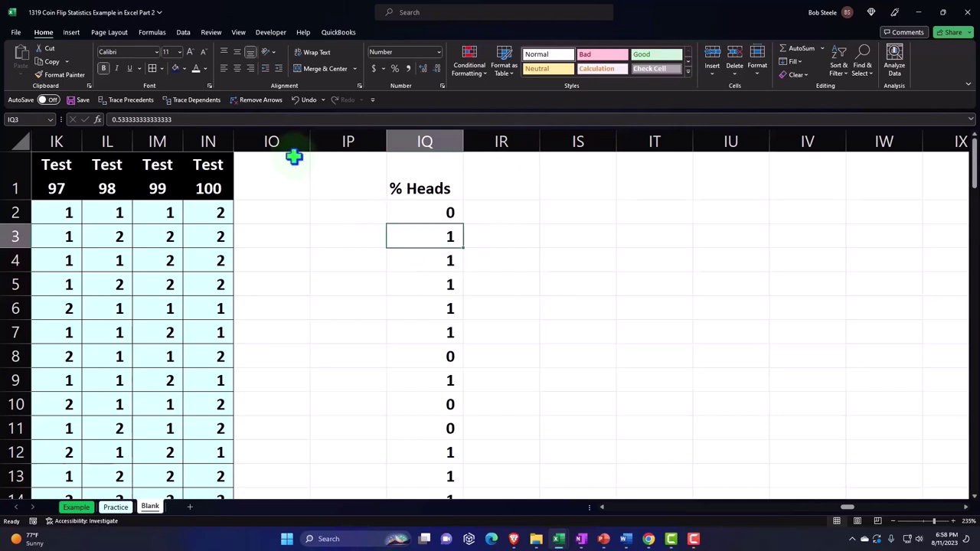
click(71, 33)
click(95, 57)
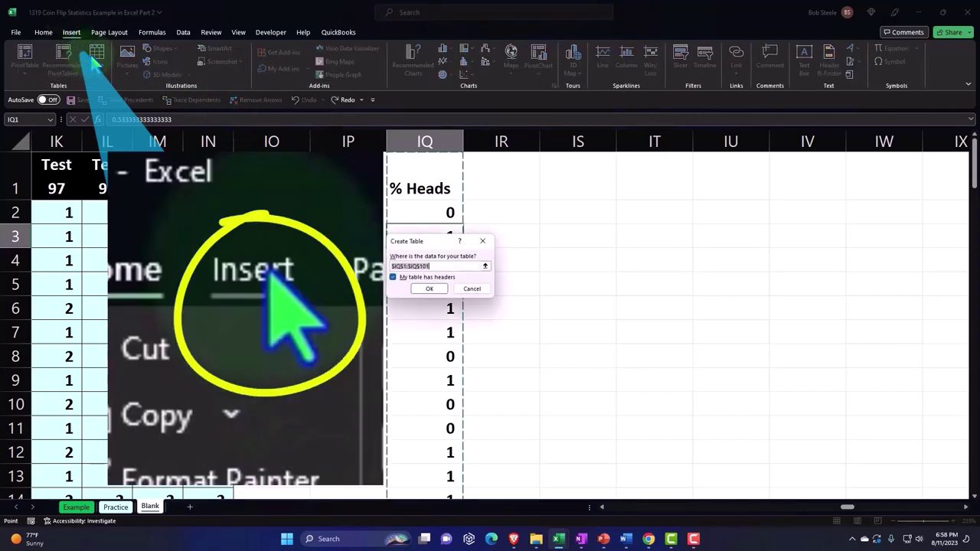
click(422, 291)
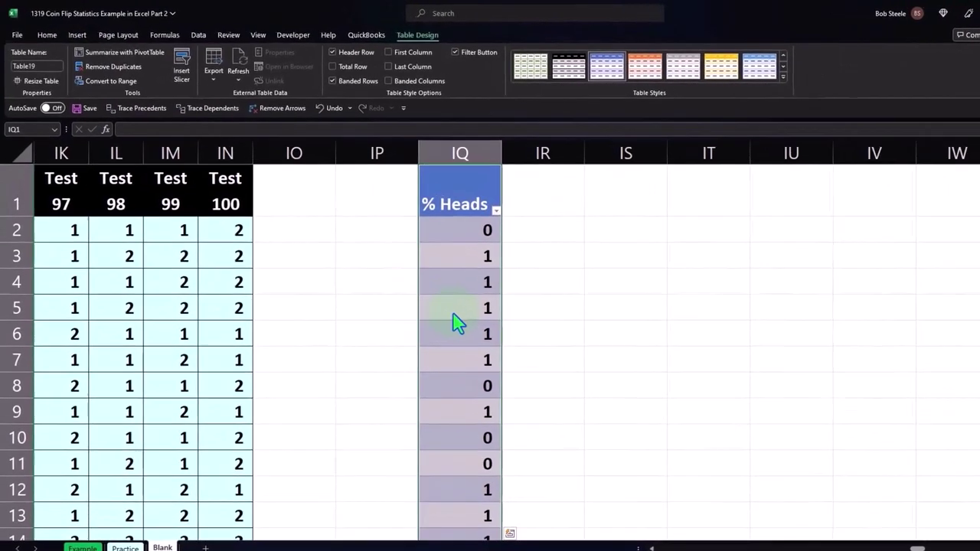
Step: Enter an 'Expected Valu' heading in IR1, undo the table expansion, and clear the old label
click(481, 186)
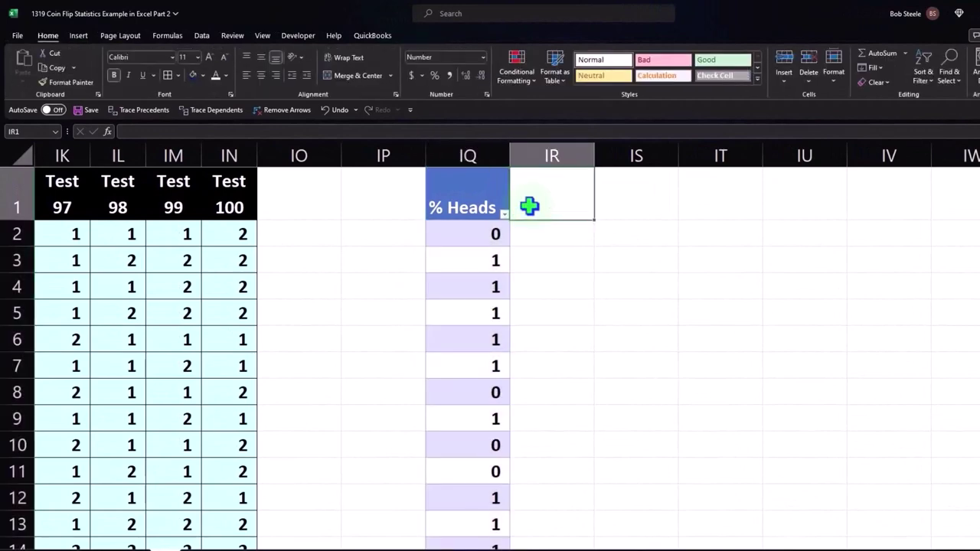
text(Expec)
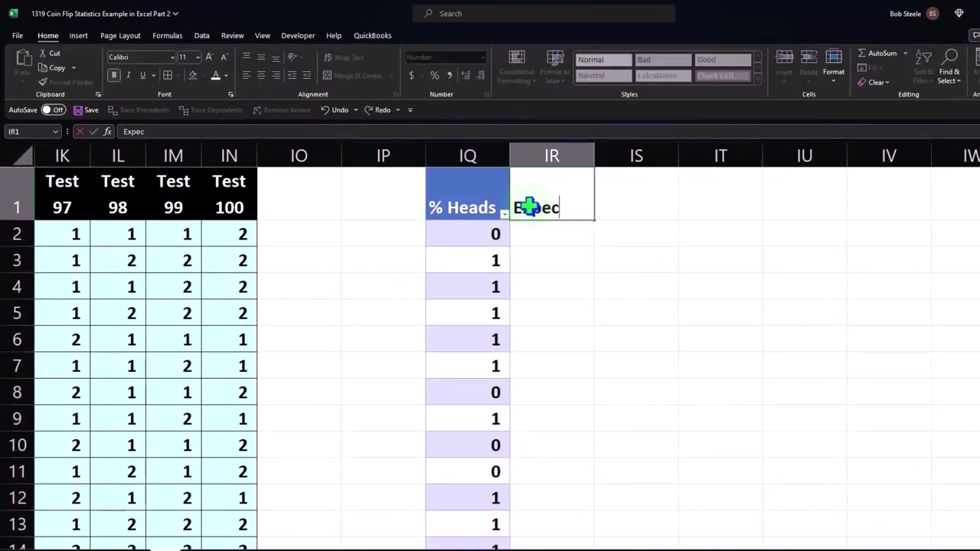
text(ted Value)
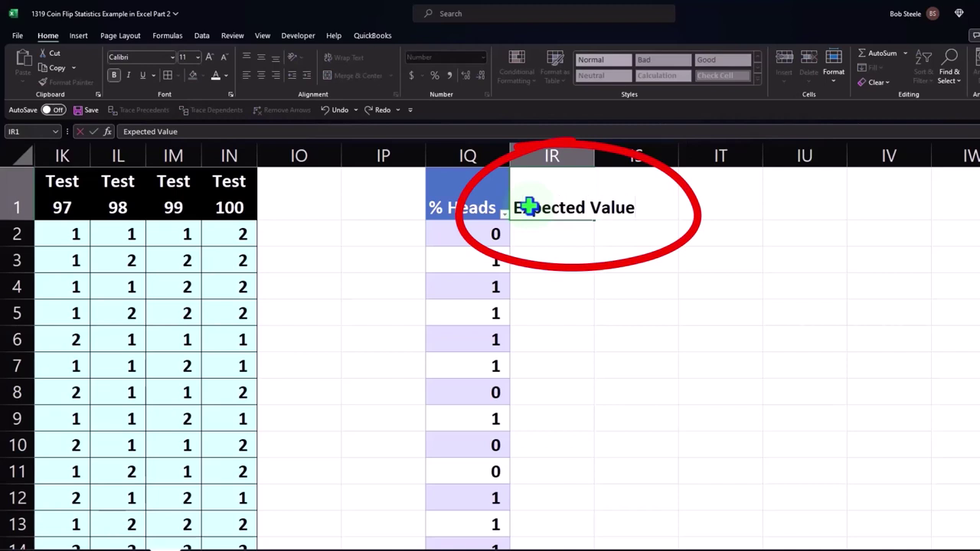
key(Return)
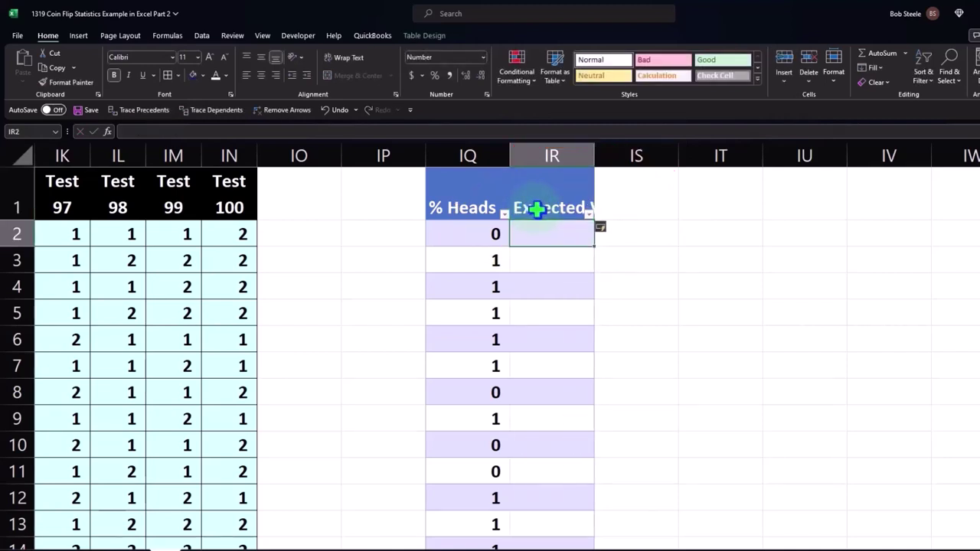
click(325, 113)
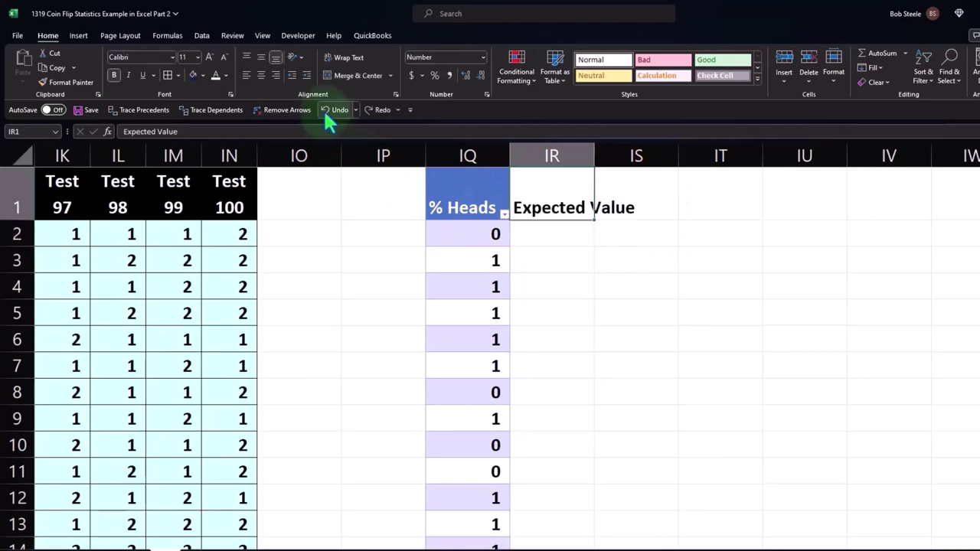
click(375, 232)
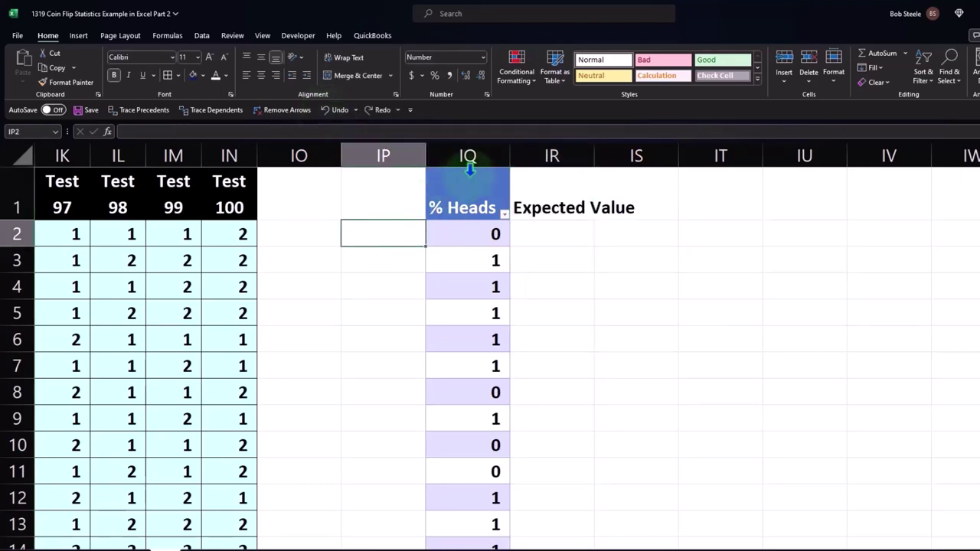
click(572, 207)
key(Delete)
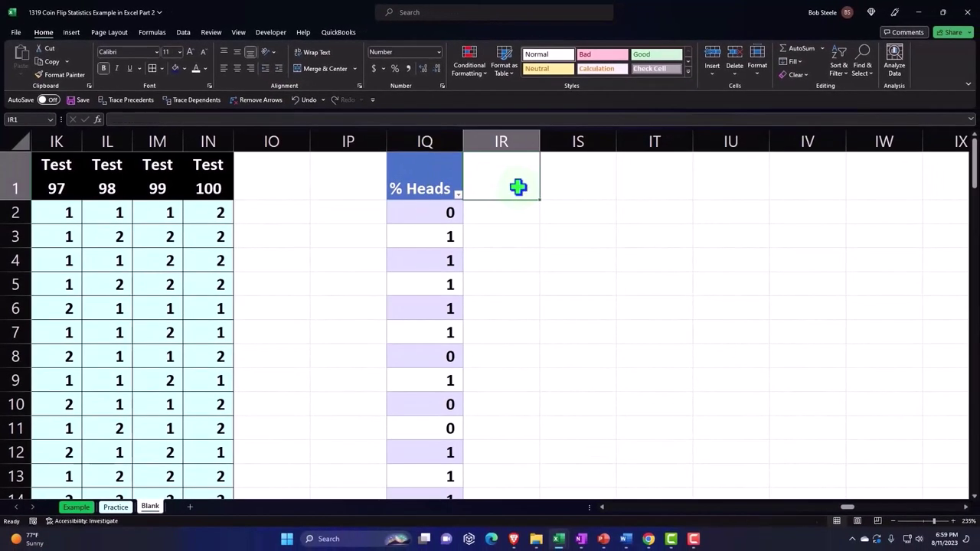
Step: Format the % Heads column as percentages with two decimal places
click(427, 148)
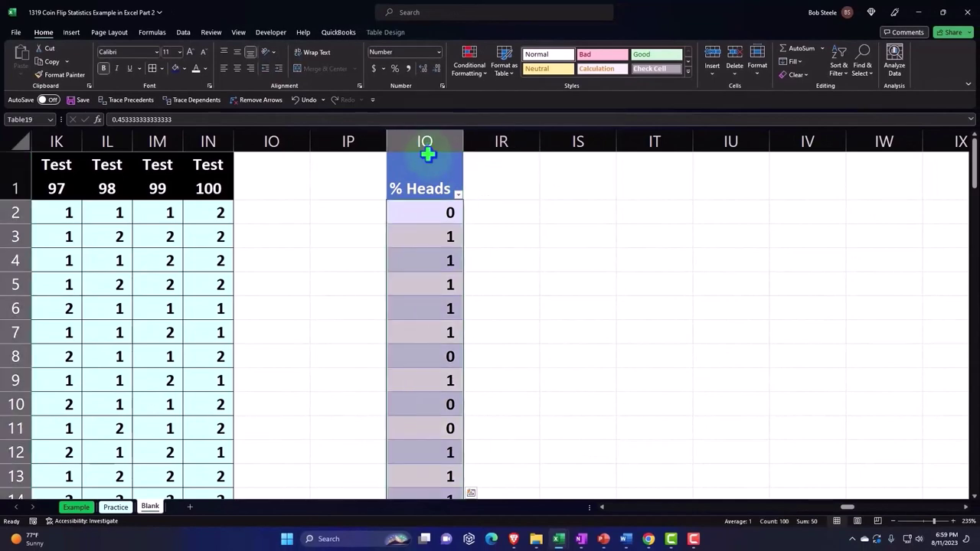
mouse_move(372, 115)
mouse_down()
mouse_move(372, 466)
mouse_move(483, 175)
mouse_move(372, 116)
mouse_up()
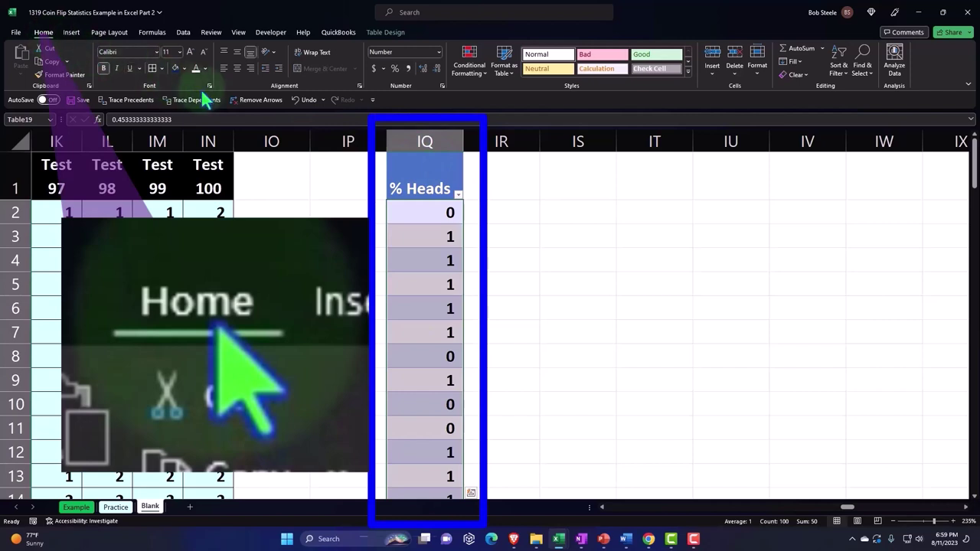
click(394, 68)
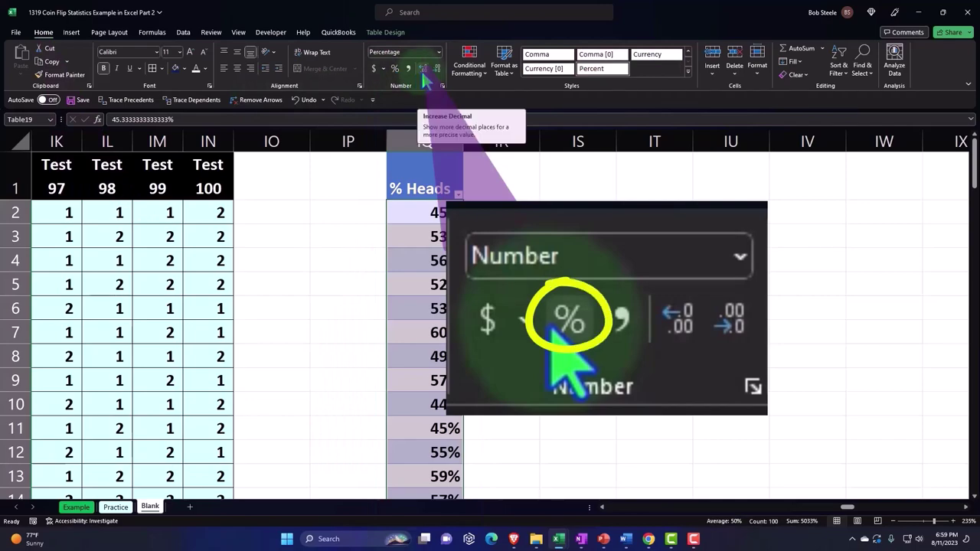
click(424, 68)
click(424, 68)
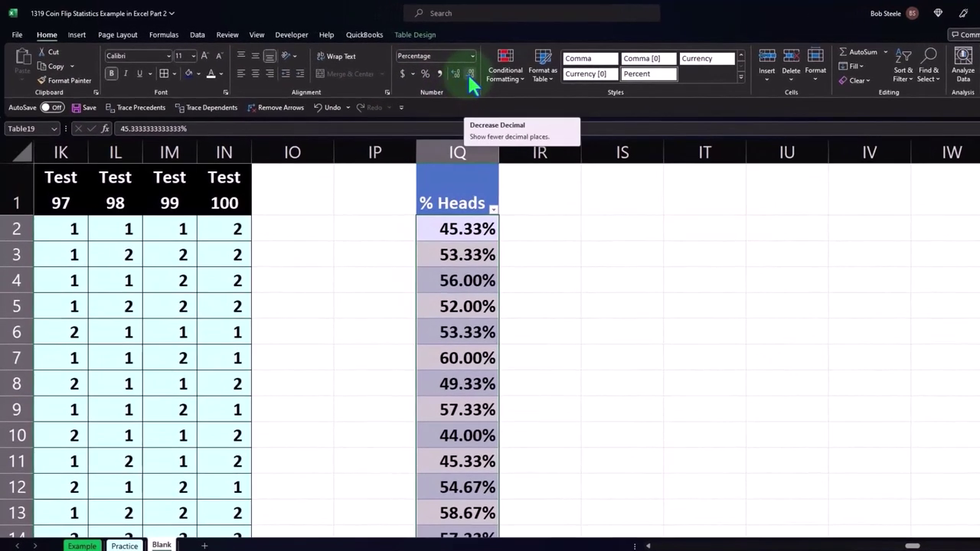
Step: Trim % Heads to whole percentages and add an Expected column with 50% in IR2
click(468, 74)
click(468, 73)
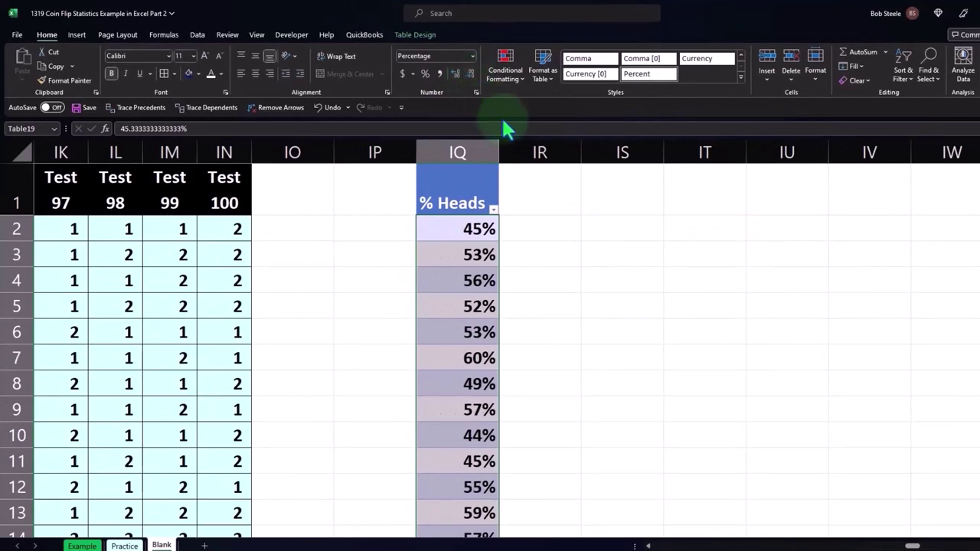
click(538, 197)
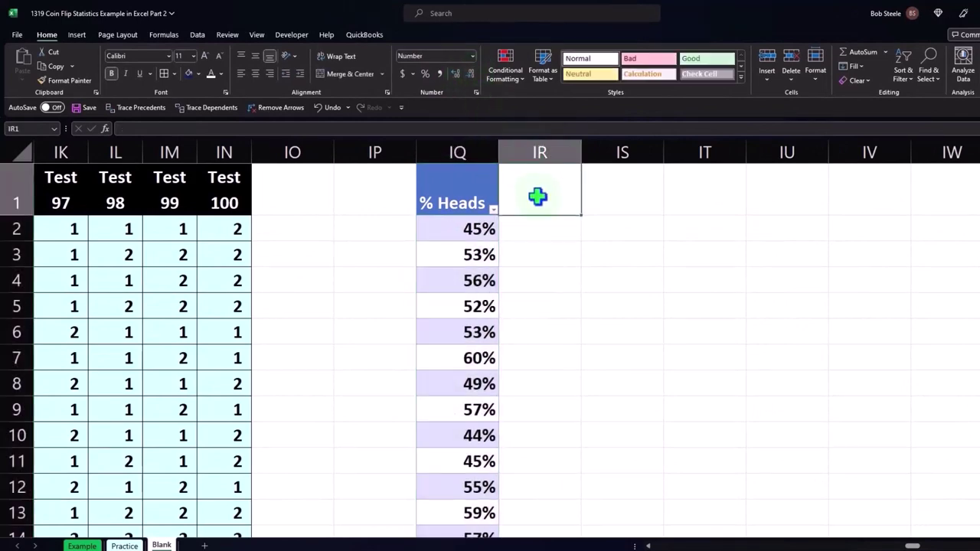
text(Expected)
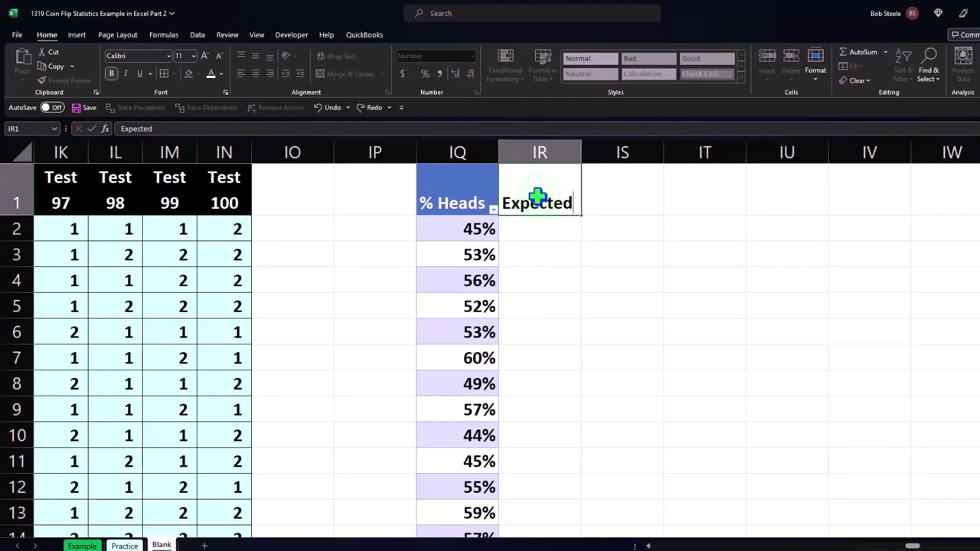
key(Return)
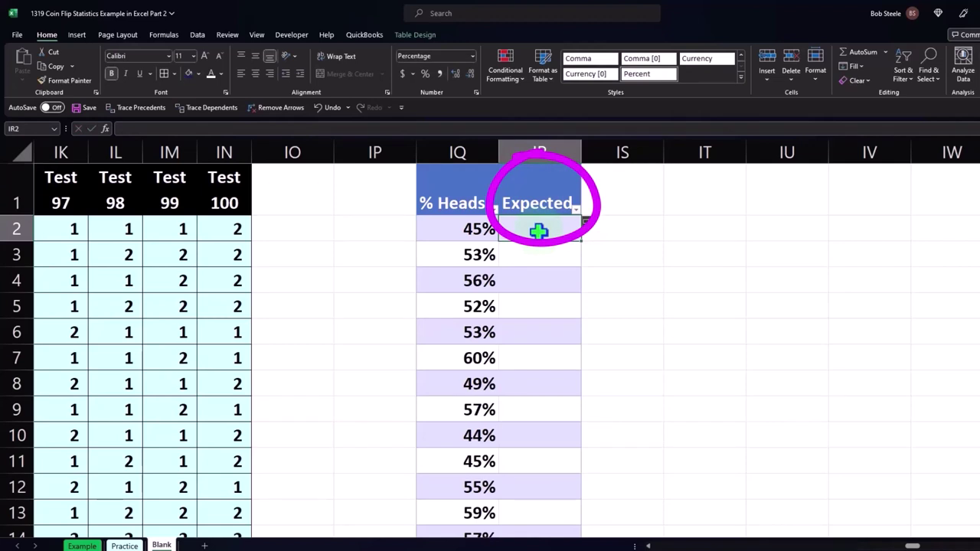
text(50)
key(Return)
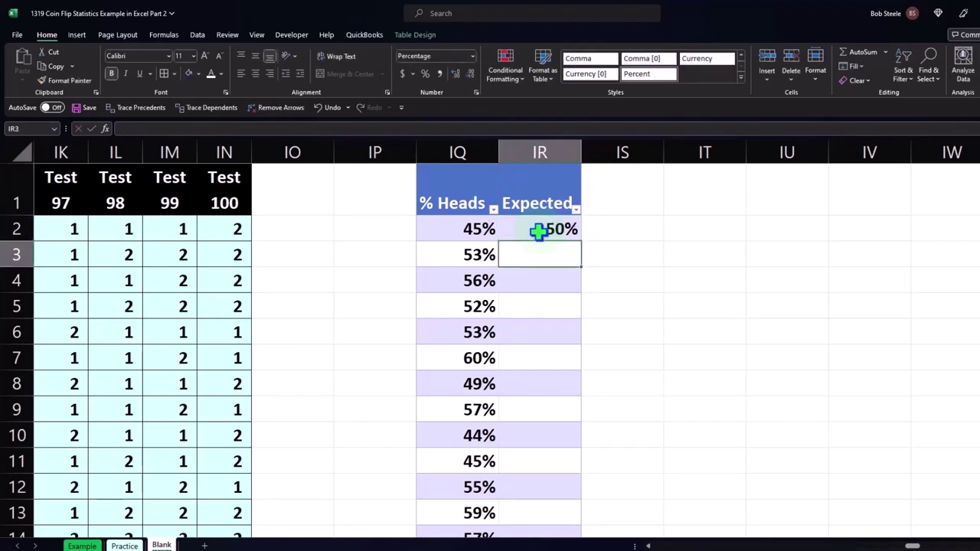
click(538, 231)
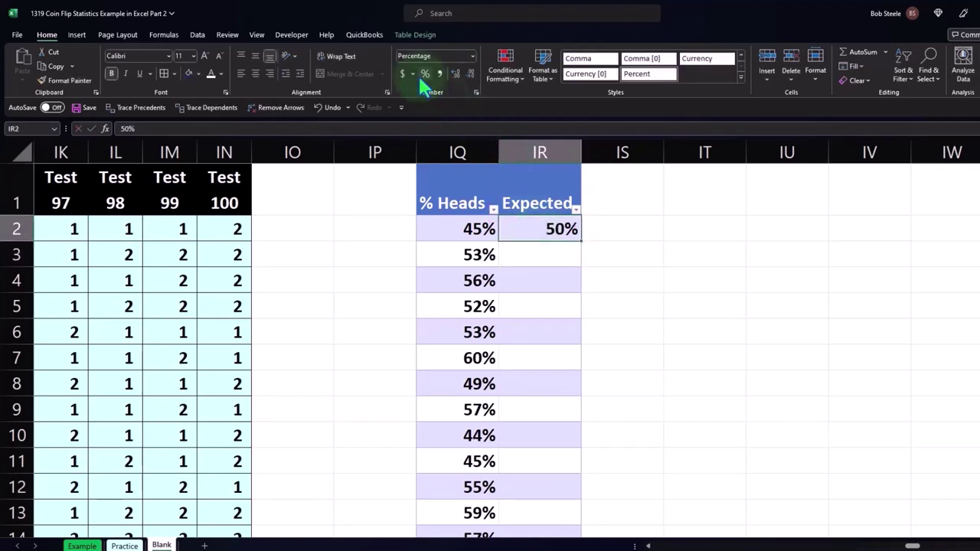
click(605, 191)
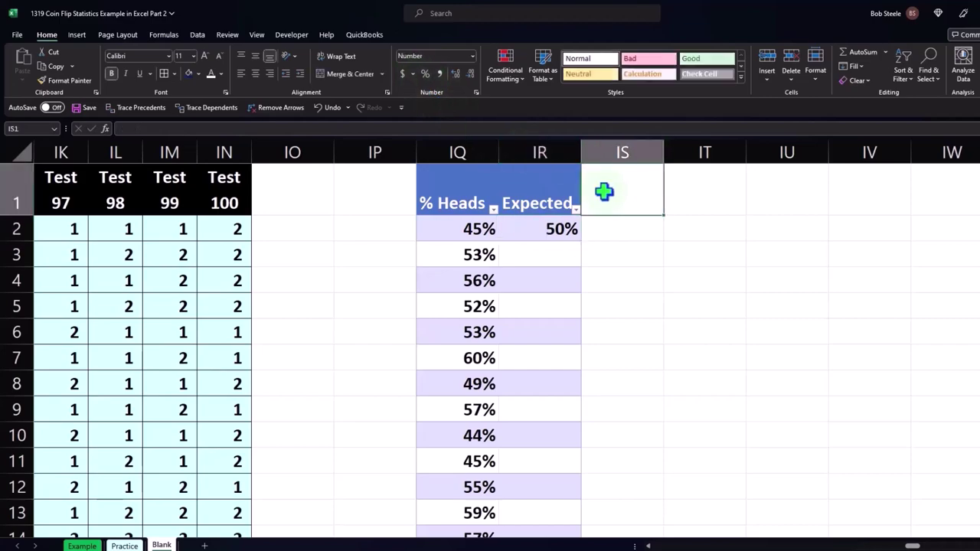
text(Difference)
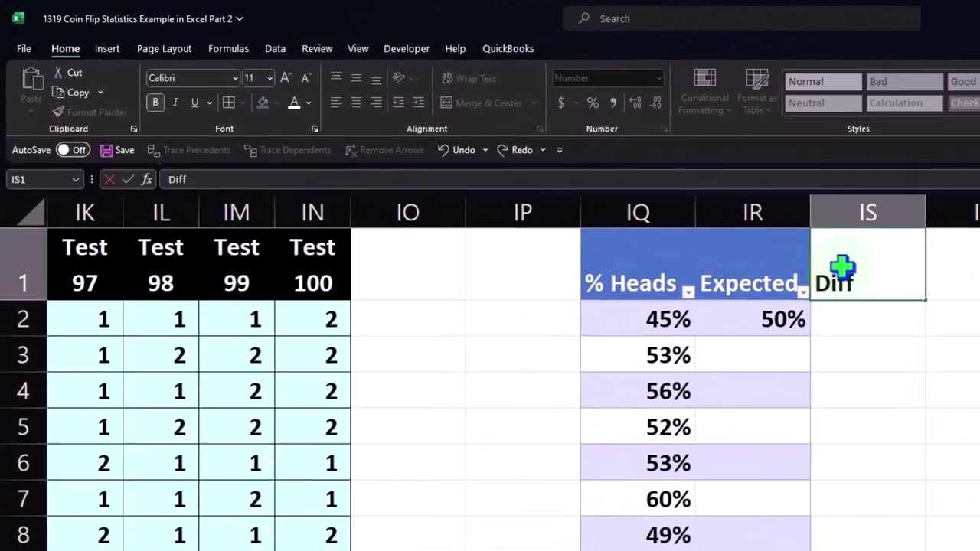
key(Return)
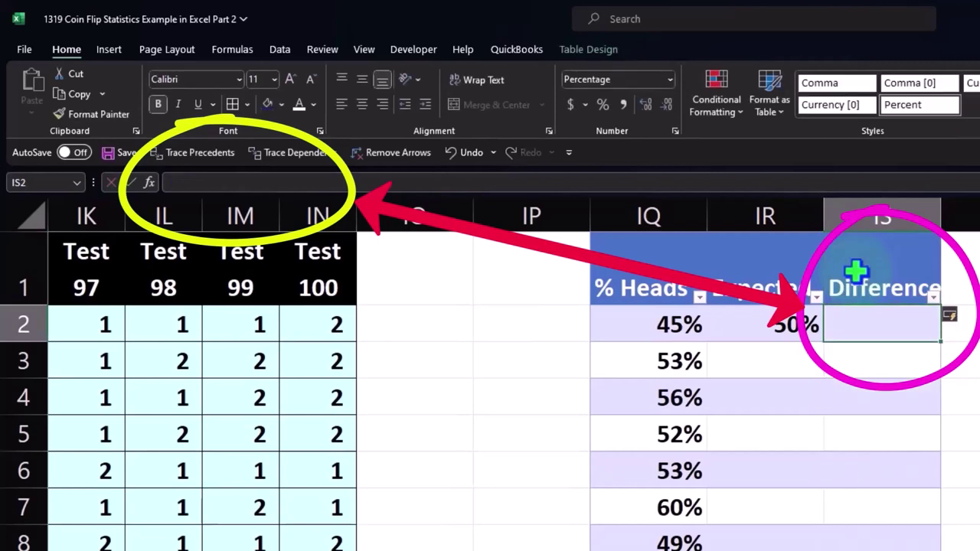
text(=)
key(Left)
key(Left)
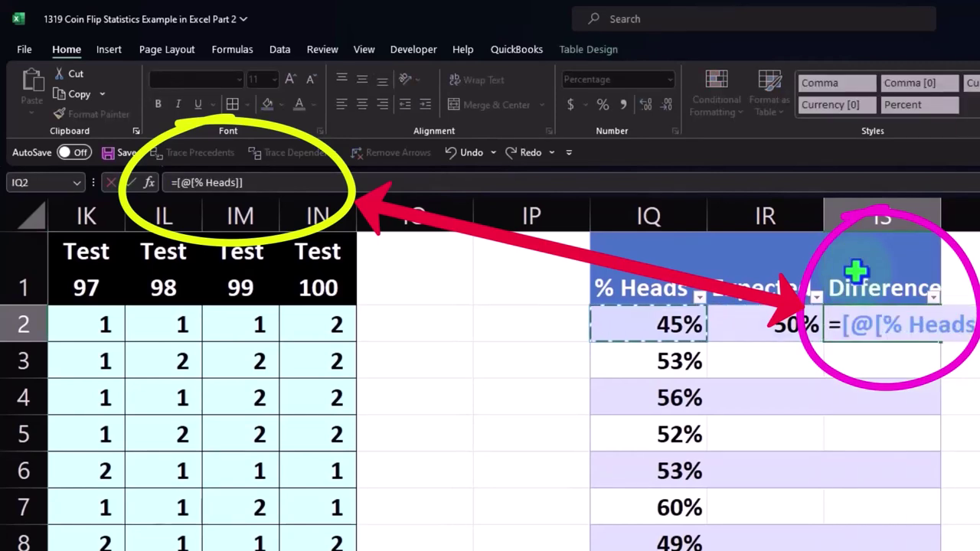
text(-)
key(Left)
key(Return)
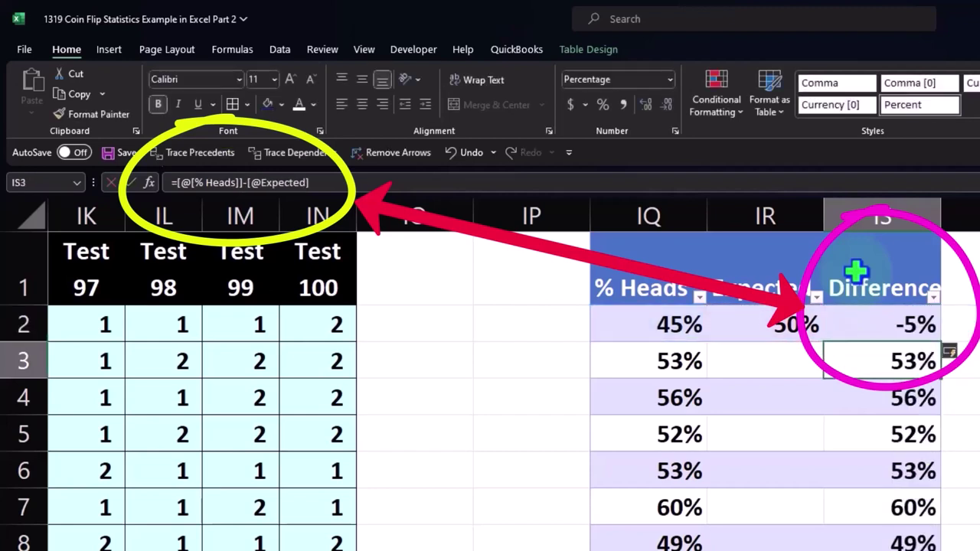
click(791, 325)
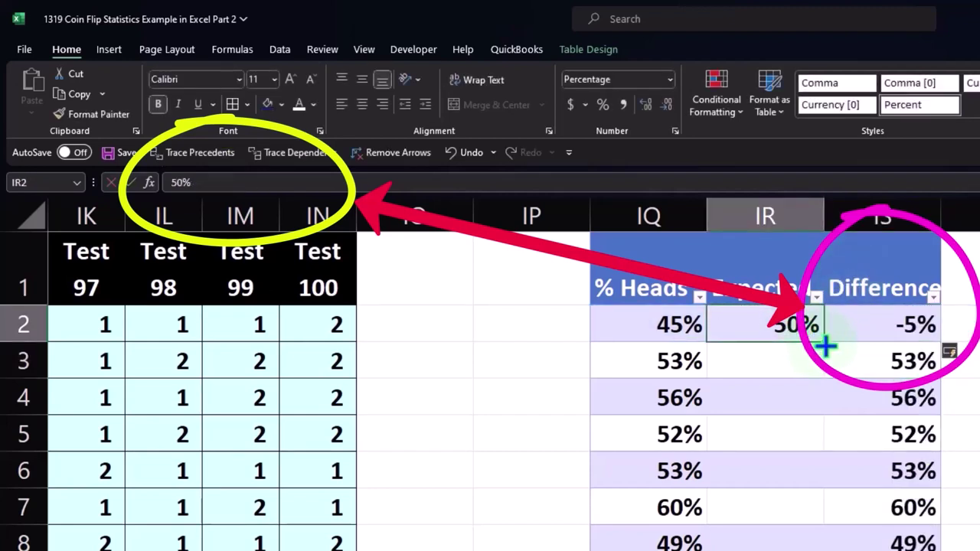
Step: Fill 50% down the entire Expected column and scroll through the table to check it
double_click(825, 343)
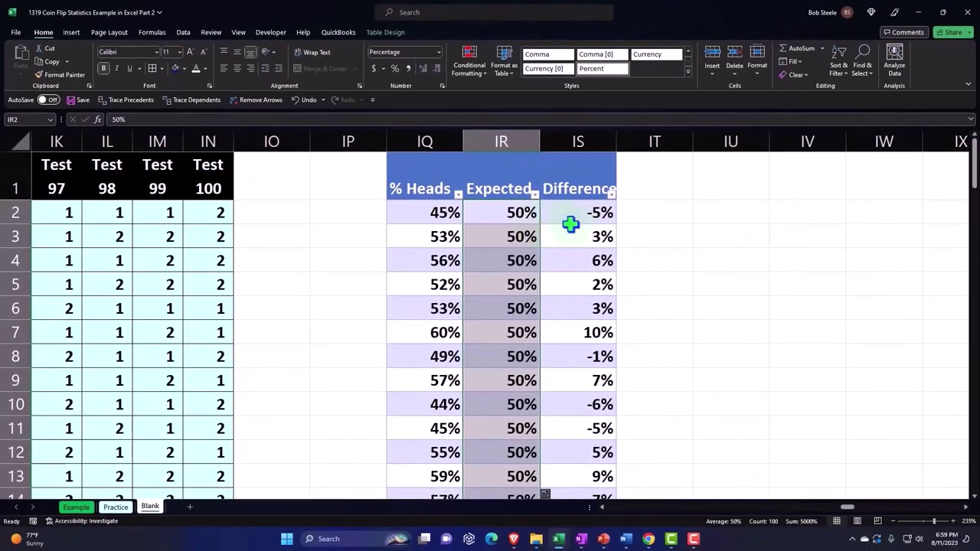
scroll(586, 226, down, 6)
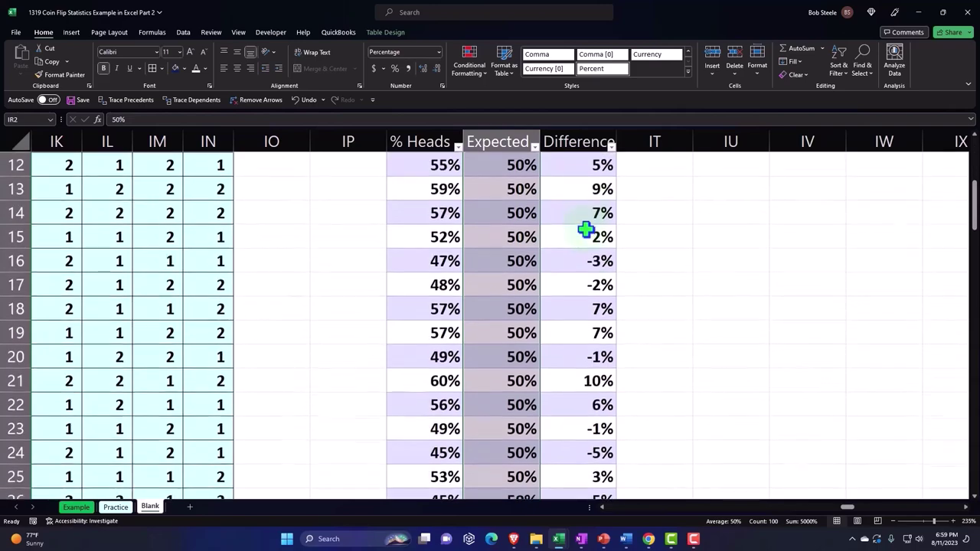
scroll(586, 229, down, 6)
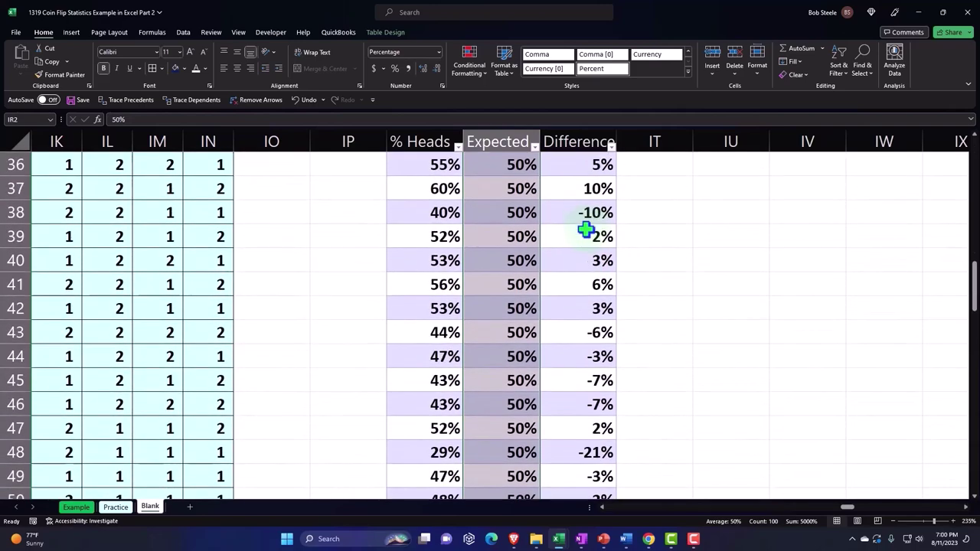
scroll(586, 229, down, 10)
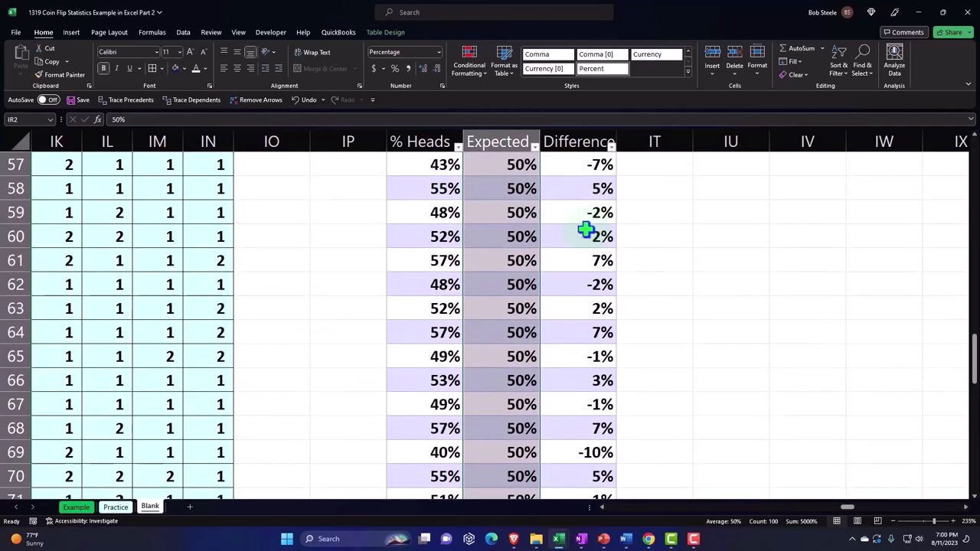
scroll(586, 229, down, 11)
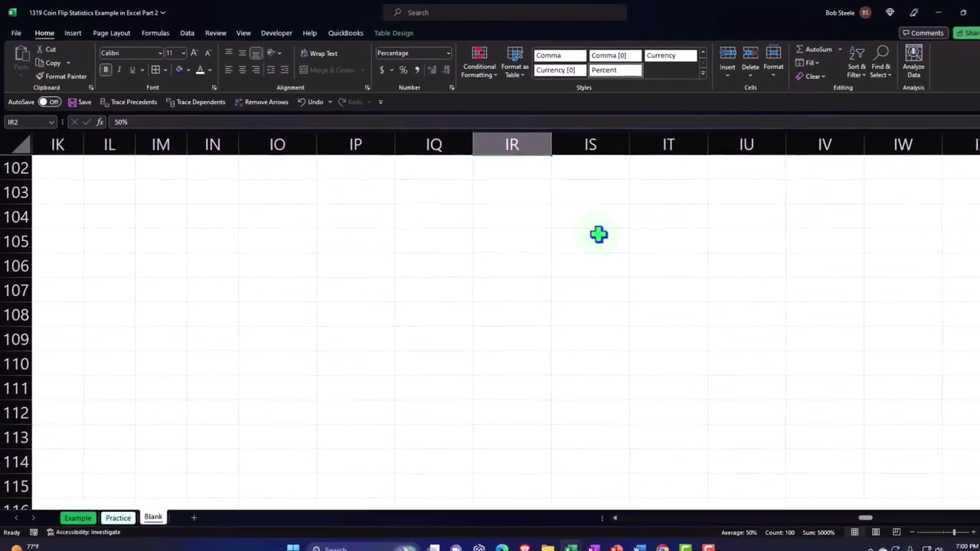
scroll(598, 235, up, 4)
scroll(607, 239, up, 20)
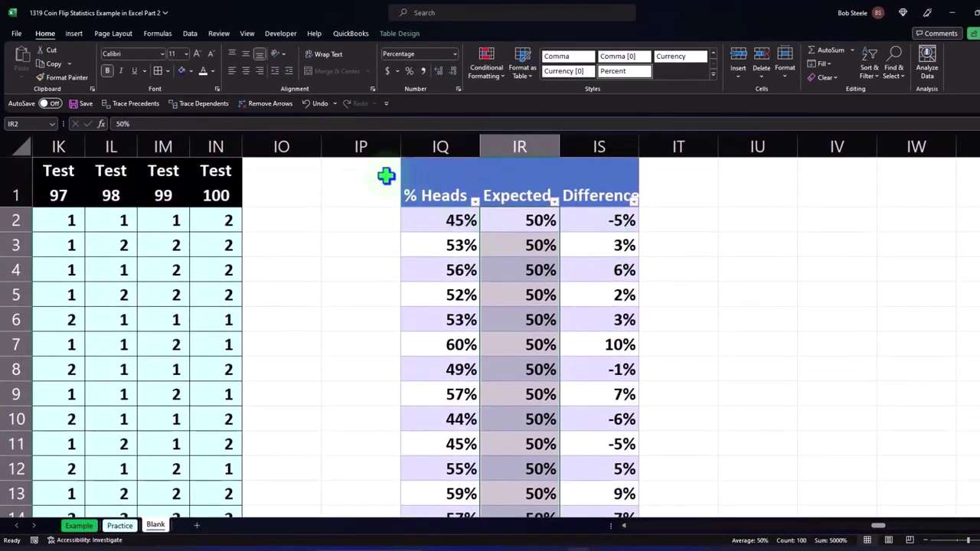
Step: Delete the empty column IP to the left of the % Heads table
click(333, 146)
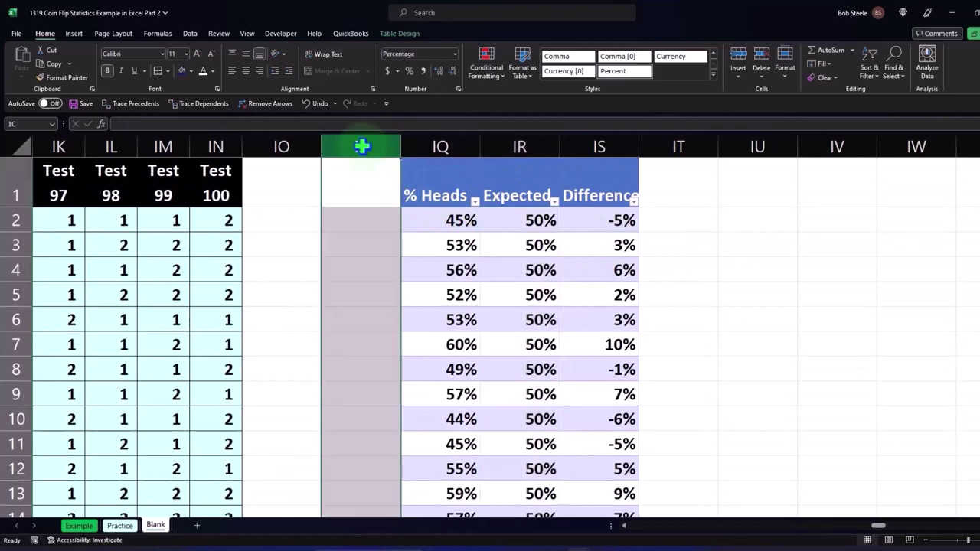
right_click(342, 206)
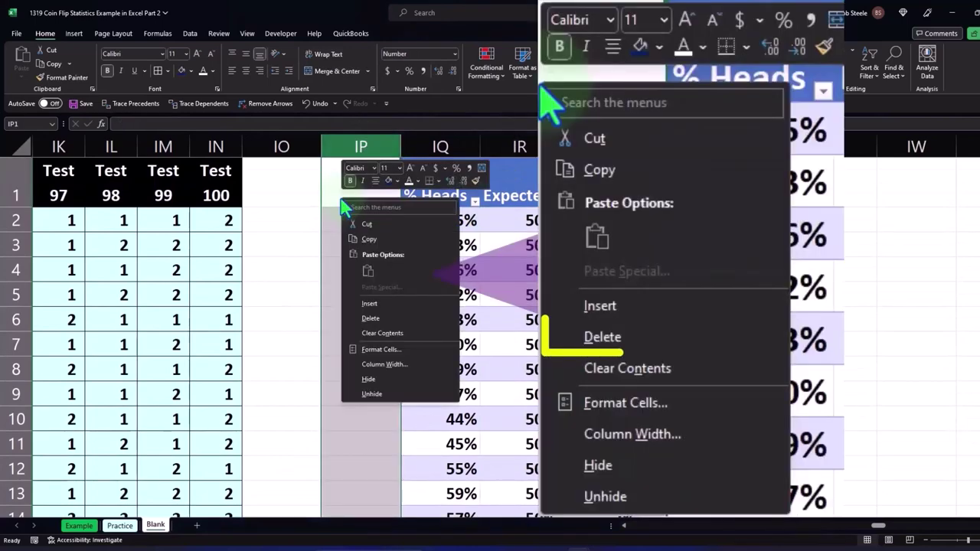
click(371, 318)
click(374, 277)
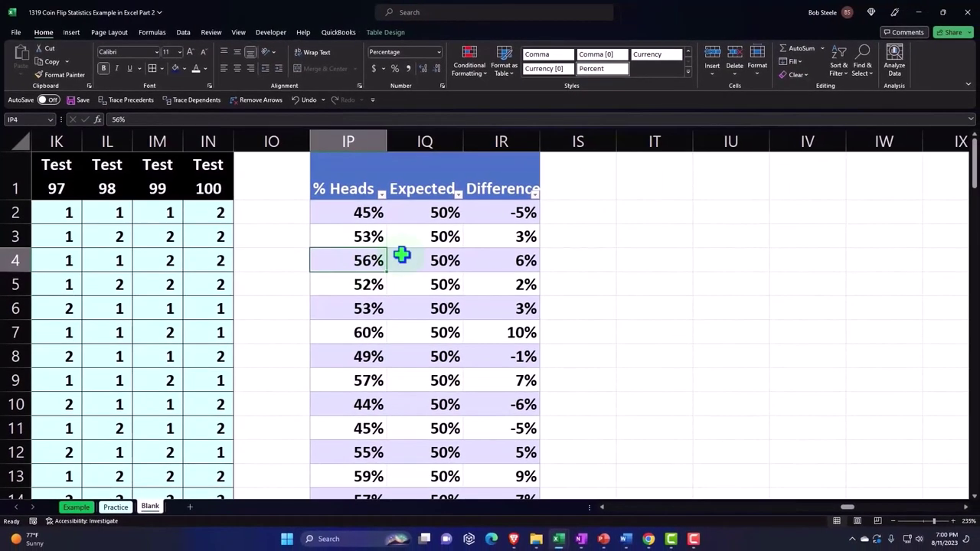
Step: Turn on Total Row in Table Design, adding row 102 with a 33% Difference total
click(385, 33)
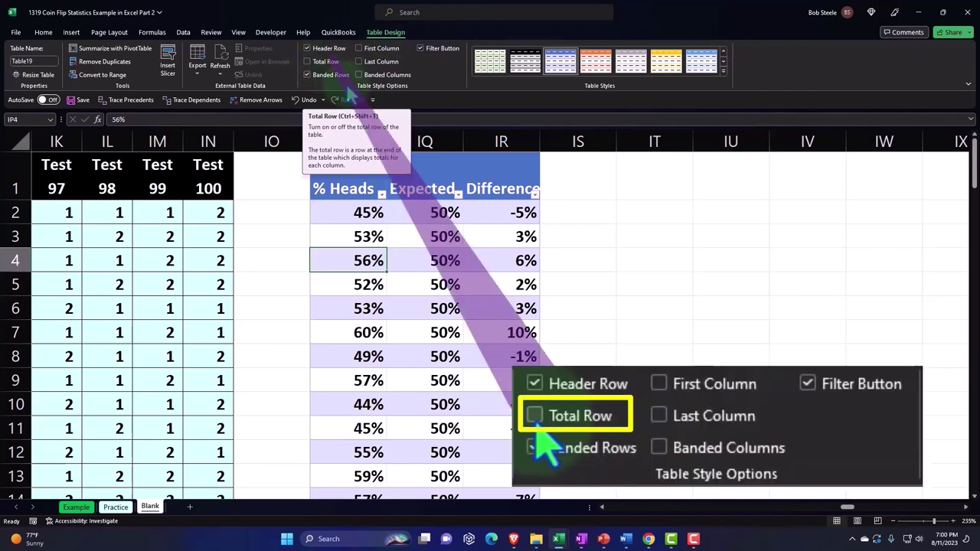
click(307, 62)
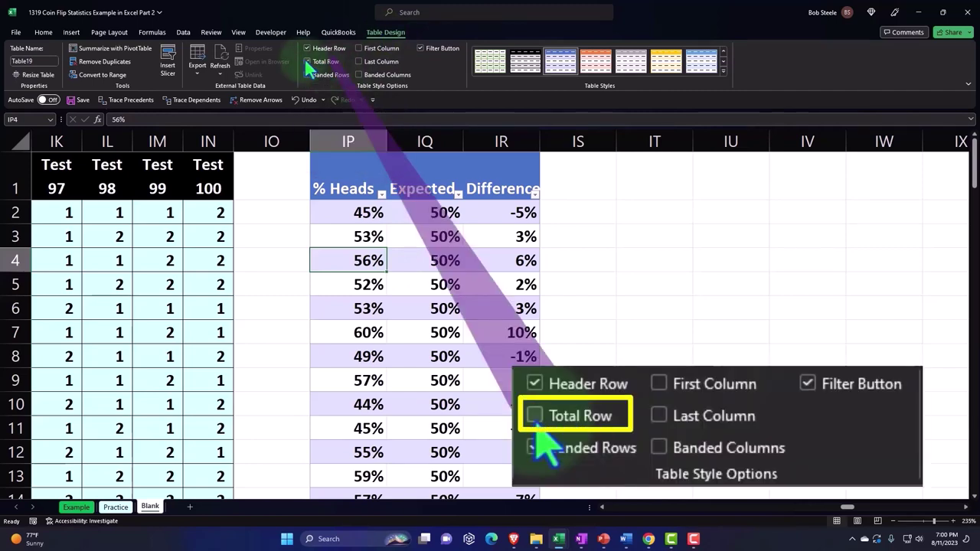
scroll(367, 340, down, 20)
click(367, 340)
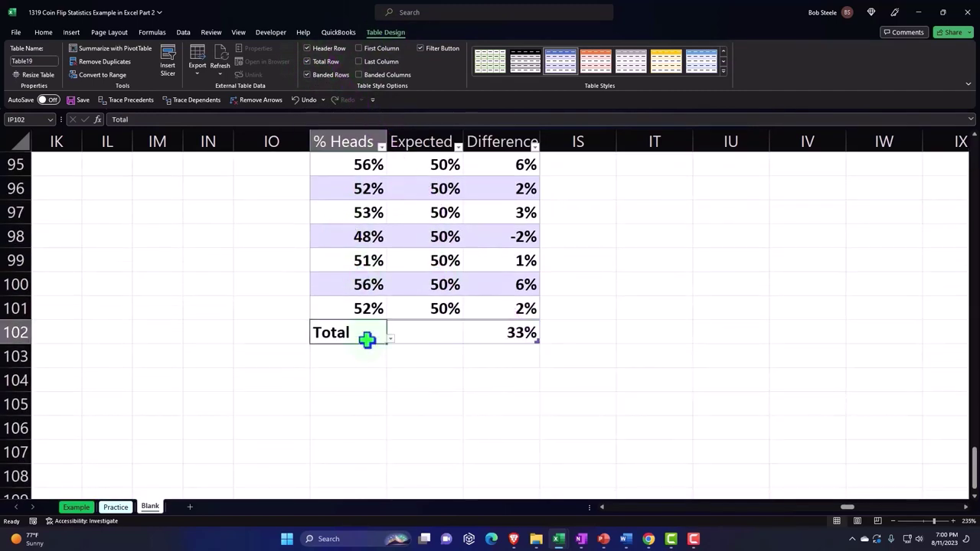